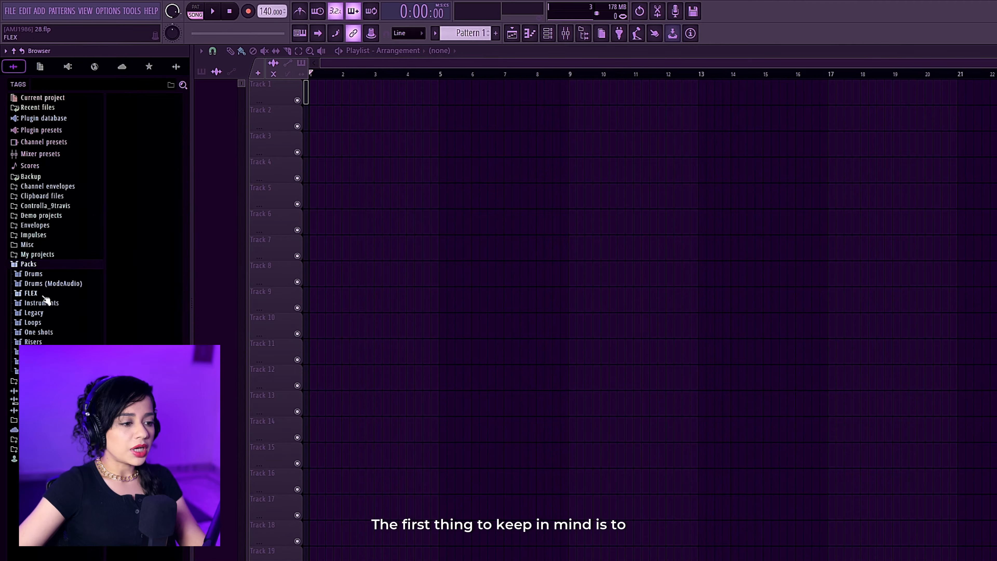
# Open the One shots sample folder under Packs and show the channel rack for choosing an 808 and a kick.
pyautogui.click(46, 334)
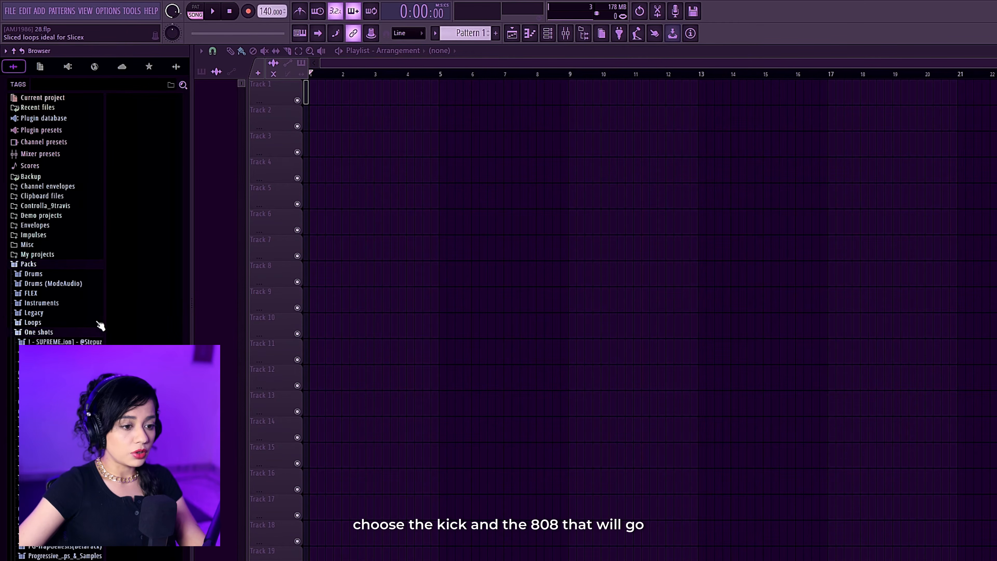
pyautogui.click(549, 40)
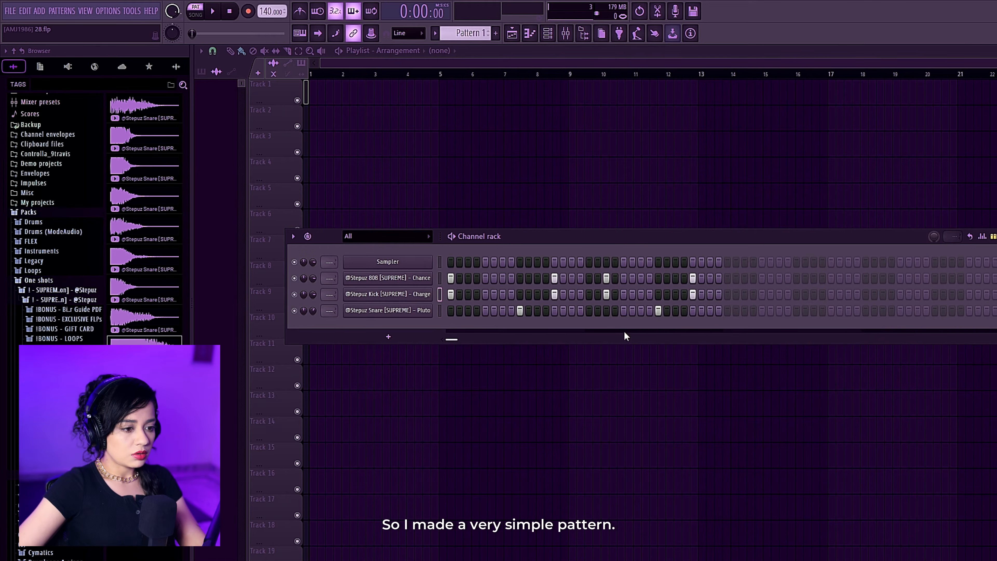
pyautogui.press('space')
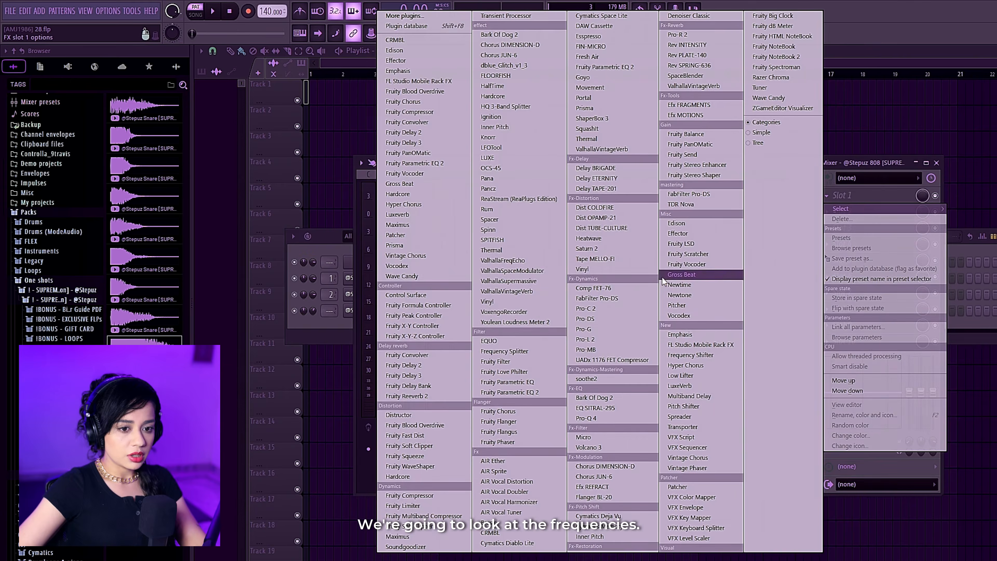
# Load Pro-Q 4 on the 808's mixer track and play the pattern to read its peak frequency.
pyautogui.click(586, 417)
pyautogui.press('space')
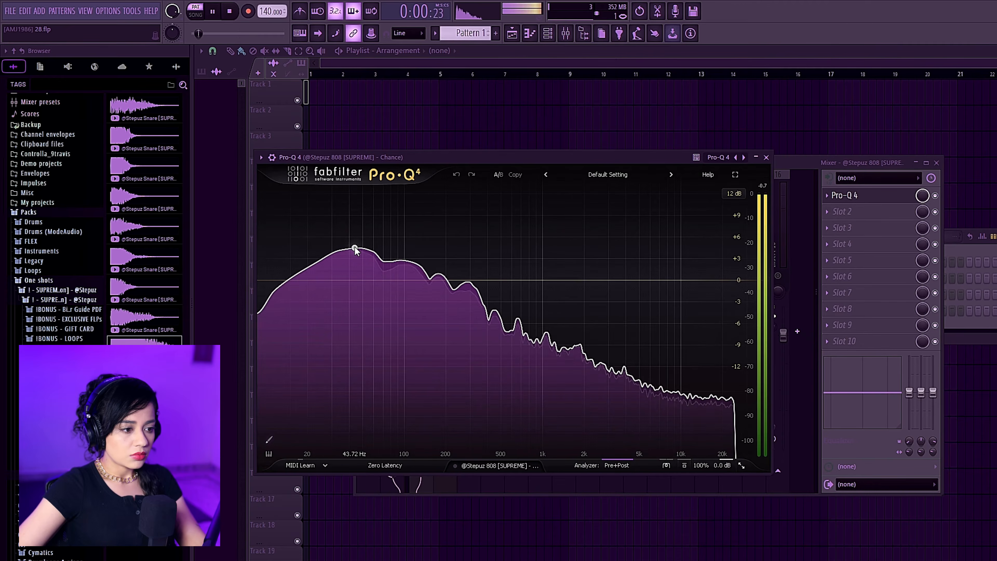
pyautogui.moveTo(363, 253)
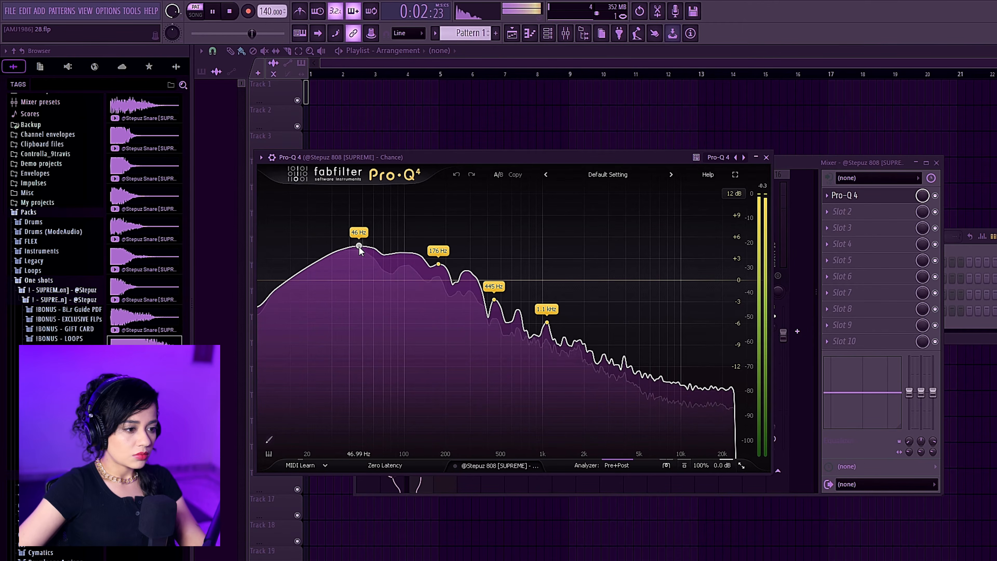
pyautogui.press('space')
pyautogui.click(780, 165)
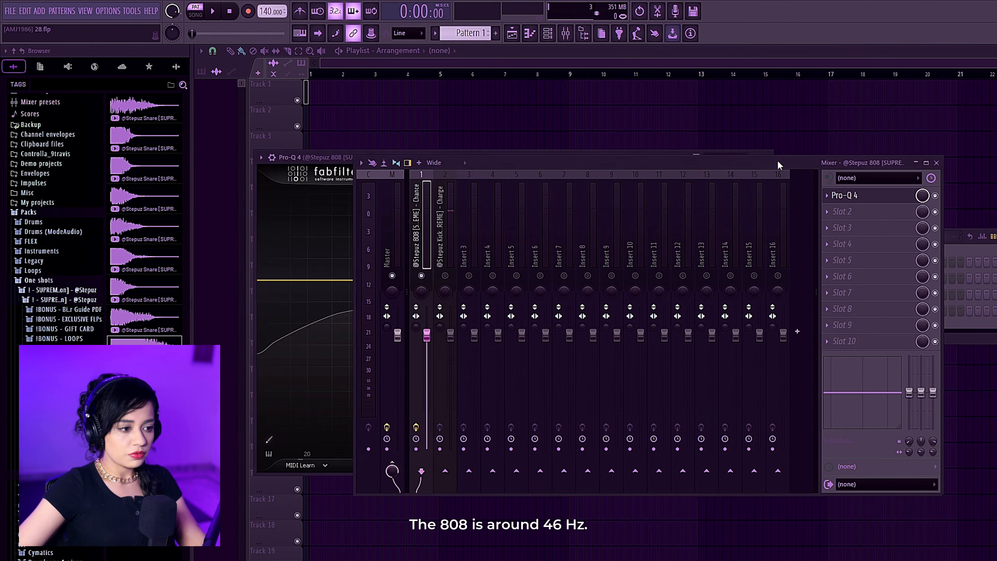
# Load Pro-Q 4 in the first effect slot of the kick's mixer track and check its peak frequency.
pyautogui.click(444, 244)
pyautogui.click(844, 195)
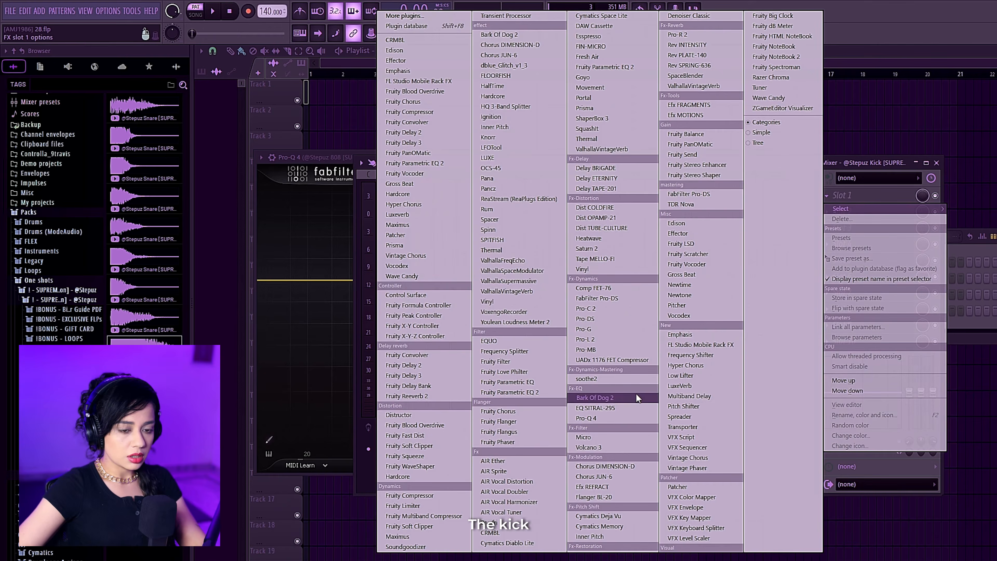
pyautogui.click(587, 418)
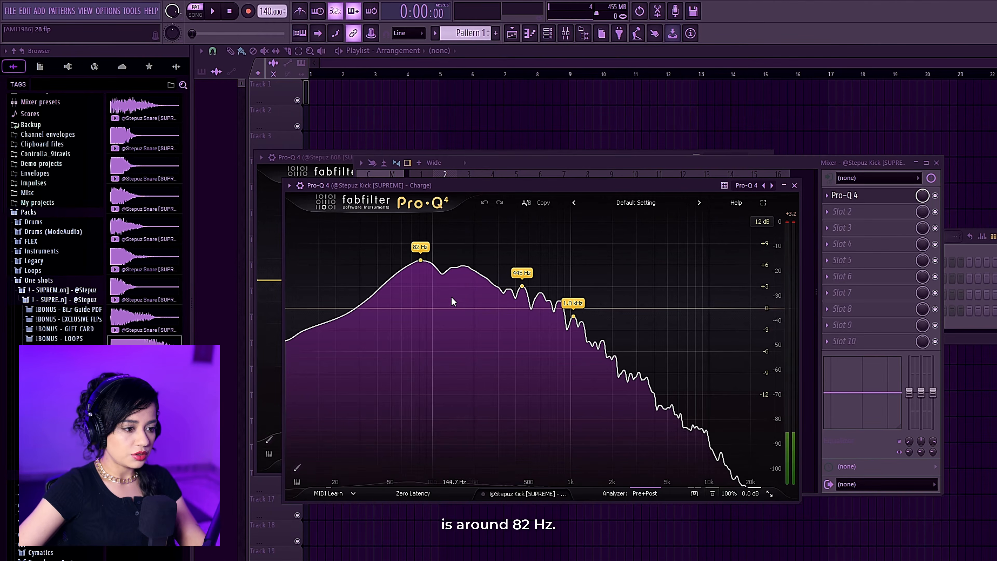
pyautogui.click(812, 163)
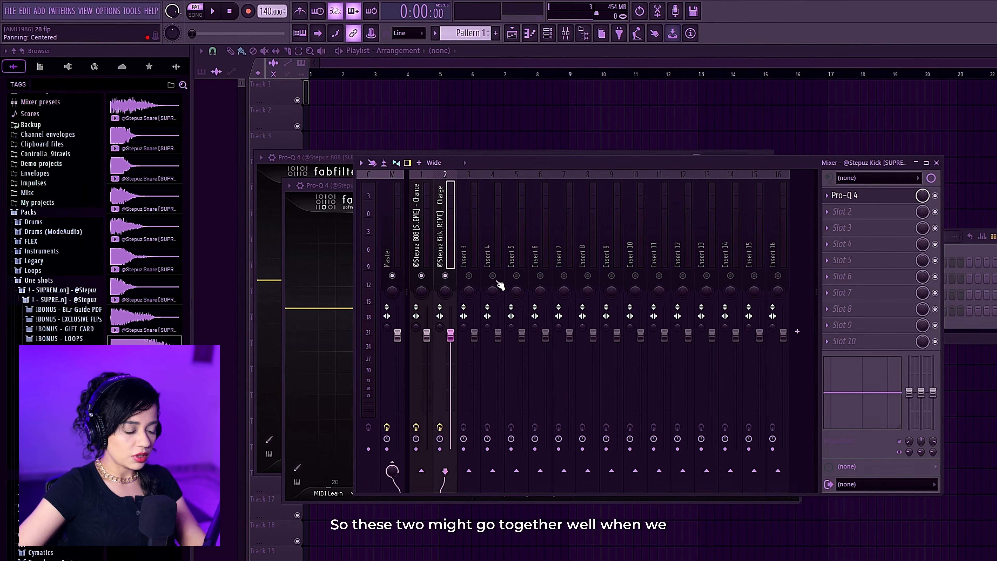
pyautogui.click(324, 186)
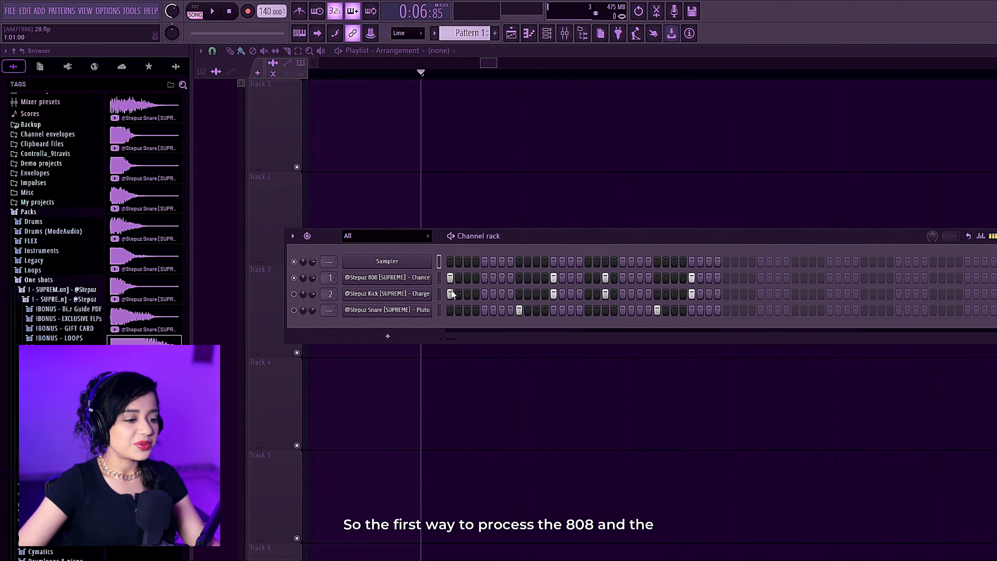
# Enable the pitch envelope on the 808 Chance channel and set its attack, hold, decay, sustain and release to minimum.
pyautogui.click(418, 277)
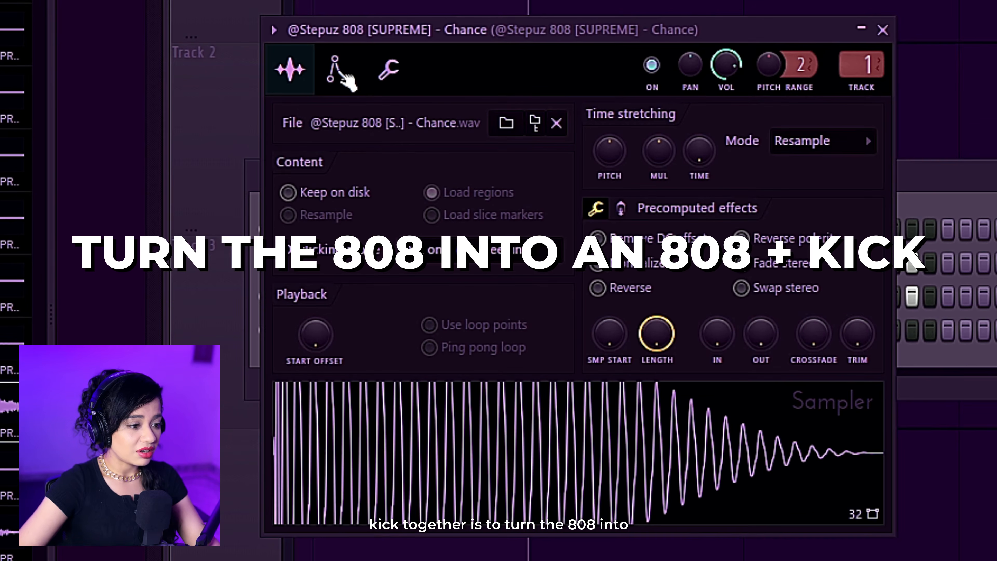
pyautogui.click(266, 134)
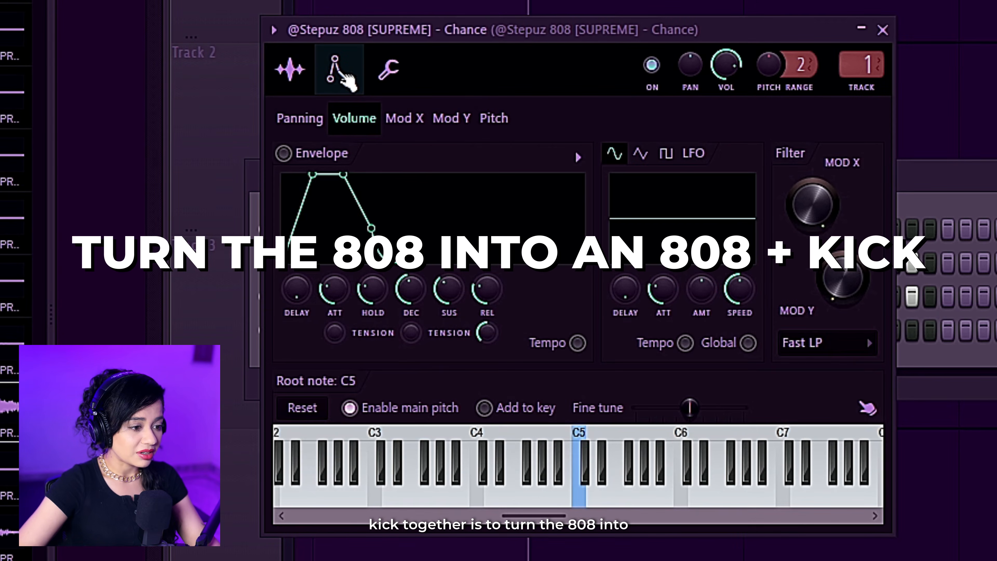
pyautogui.click(509, 124)
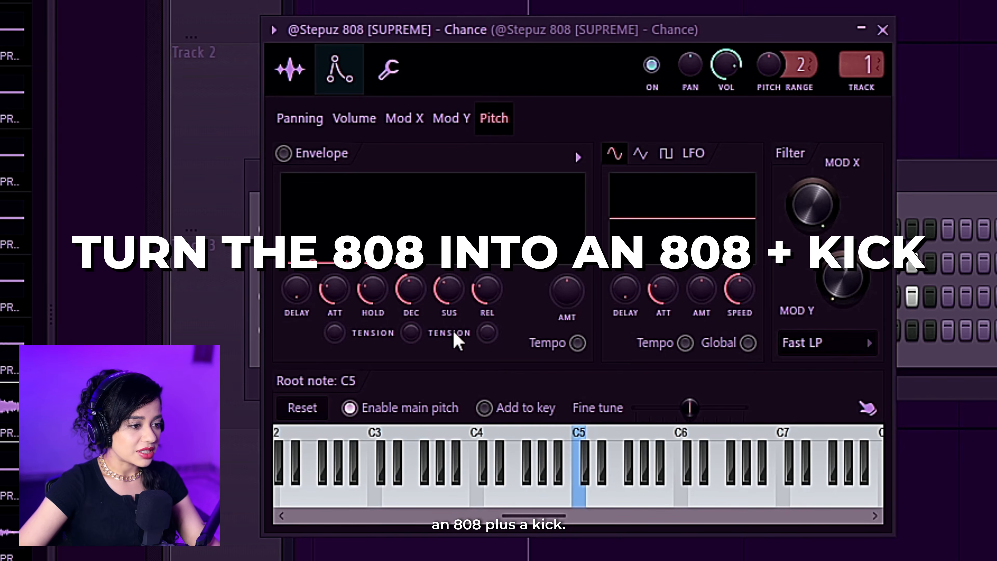
pyautogui.click(297, 157)
pyautogui.moveTo(333, 283); pyautogui.dragTo(396, 300)
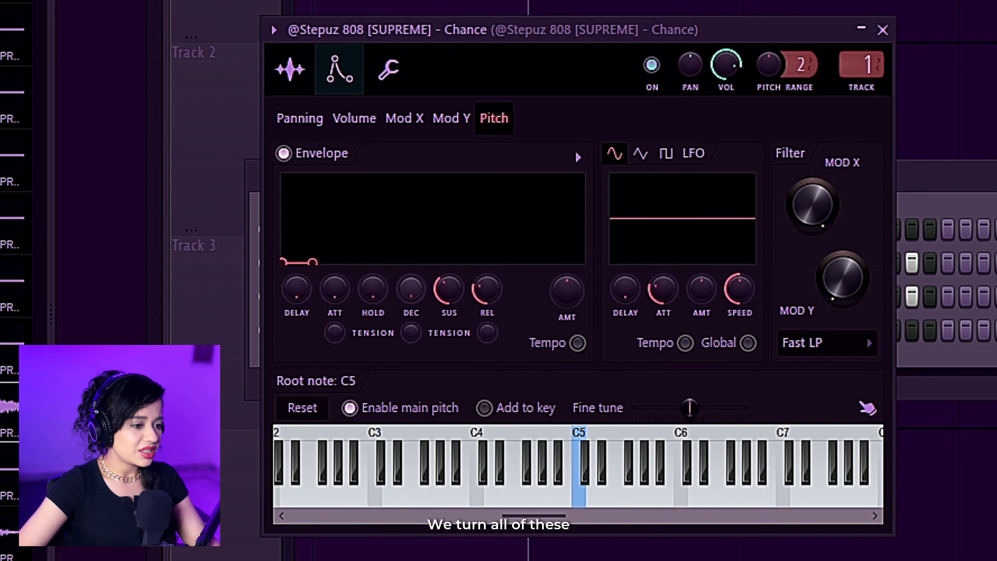
pyautogui.moveTo(487, 289); pyautogui.dragTo(488, 305)
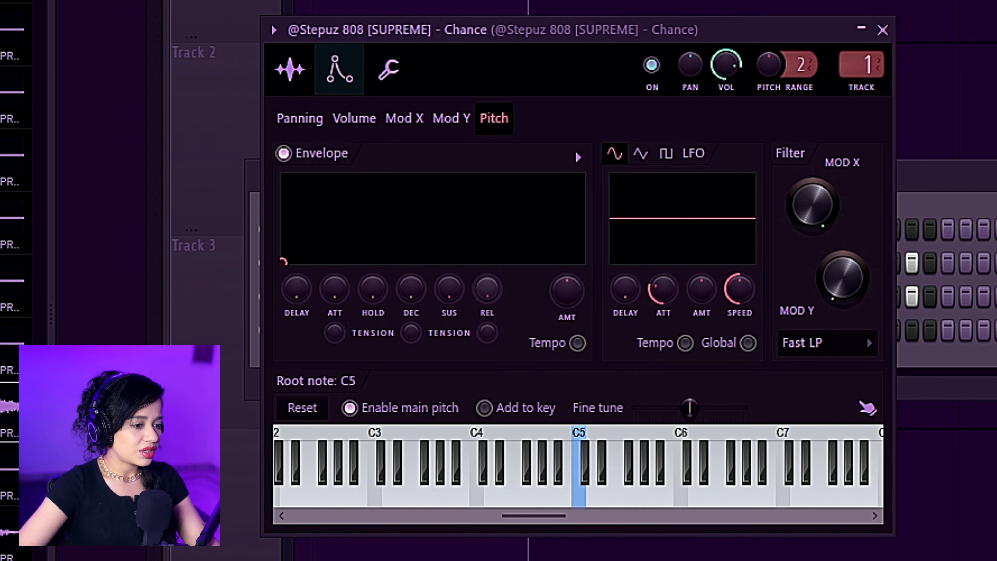
# Raise the 808's pitch envelope amount fully and its decay slightly, then compare note C5 with the envelope on and off.
pyautogui.moveTo(567, 293); pyautogui.dragTo(567, 263)
pyautogui.moveTo(411, 289); pyautogui.dragTo(411, 283)
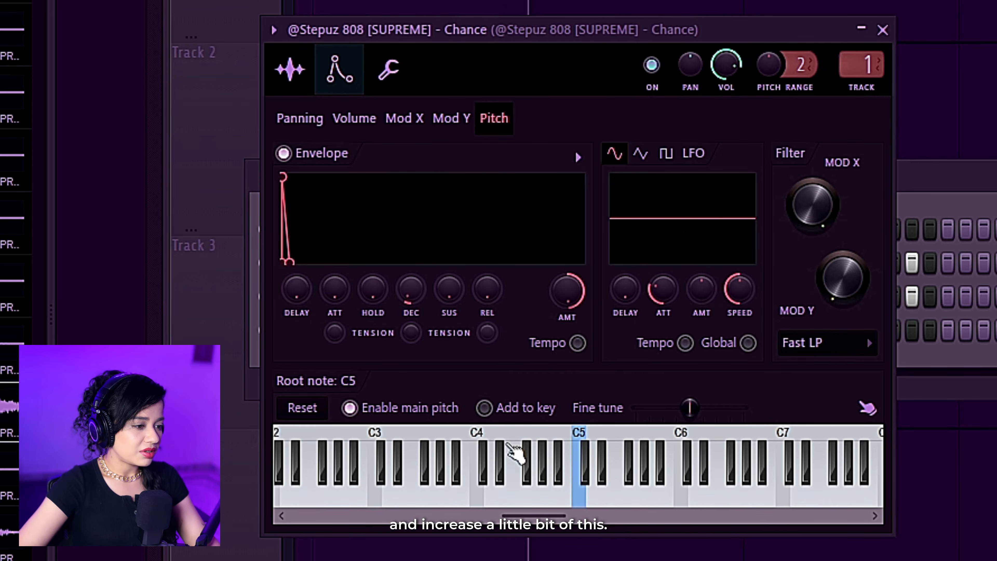
pyautogui.click(586, 500)
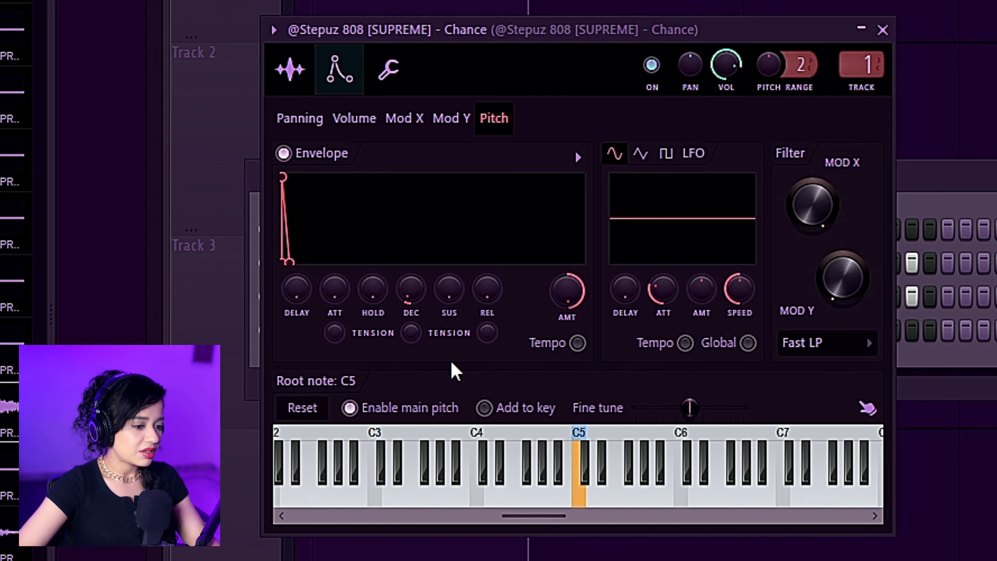
pyautogui.click(284, 154)
pyautogui.click(579, 499)
pyautogui.click(283, 153)
pyautogui.click(583, 499)
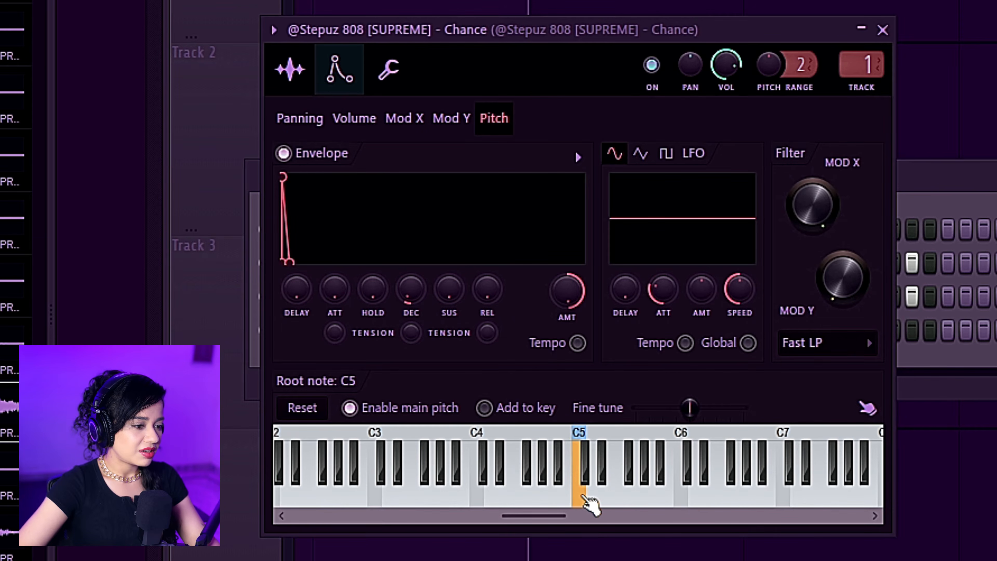
pyautogui.click(970, 387)
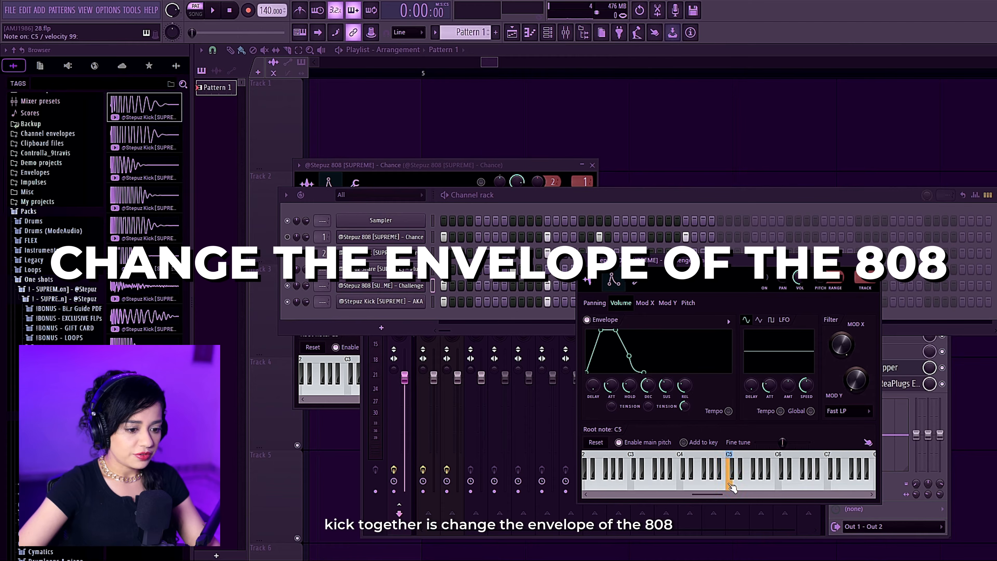
# Shorten the volume envelope attack of the 808 Challenge channel while auditioning note C5 and playing the pattern with the AKA kick.
pyautogui.click(731, 487)
pyautogui.moveTo(612, 386); pyautogui.dragTo(612, 393)
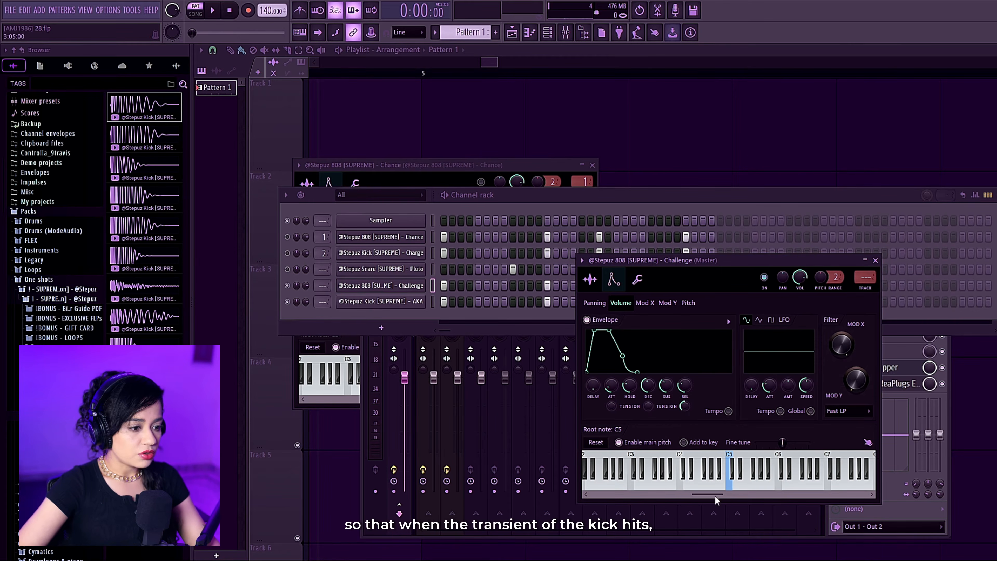
pyautogui.click(731, 485)
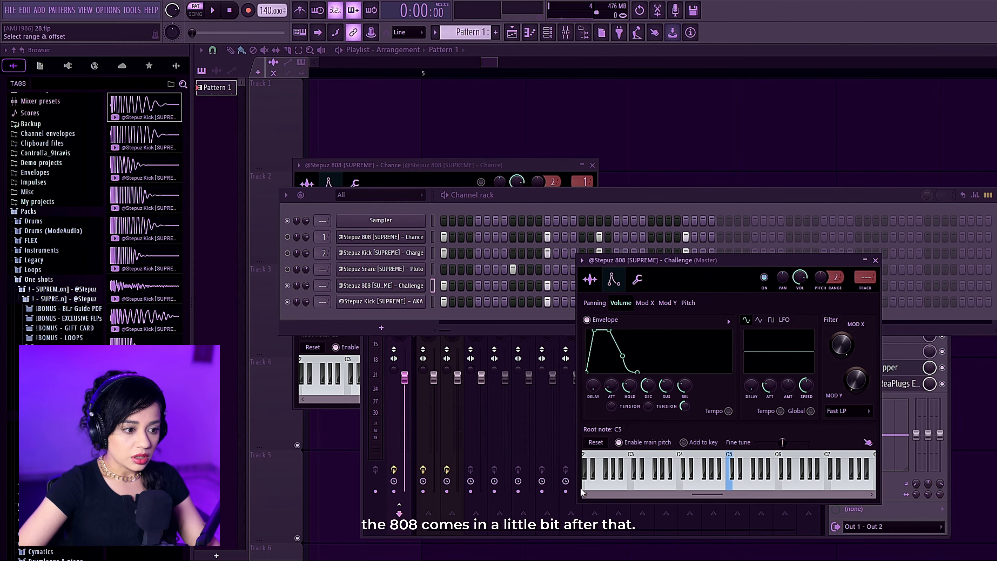
pyautogui.press('space')
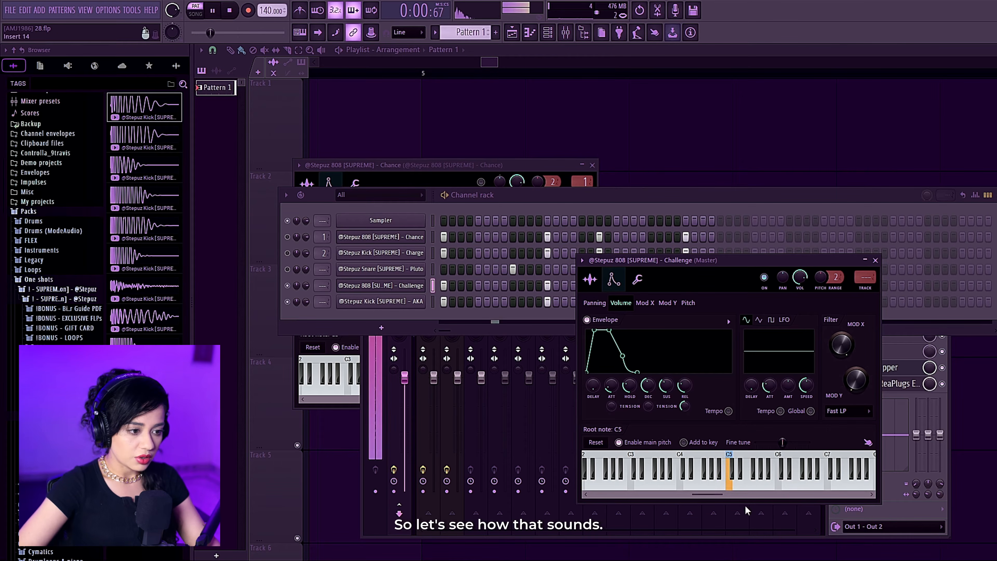
pyautogui.moveTo(608, 391)
pyautogui.mouseDown()
pyautogui.moveTo(608, 405)
pyautogui.moveTo(612, 373)
pyautogui.moveTo(611, 403)
pyautogui.mouseUp()
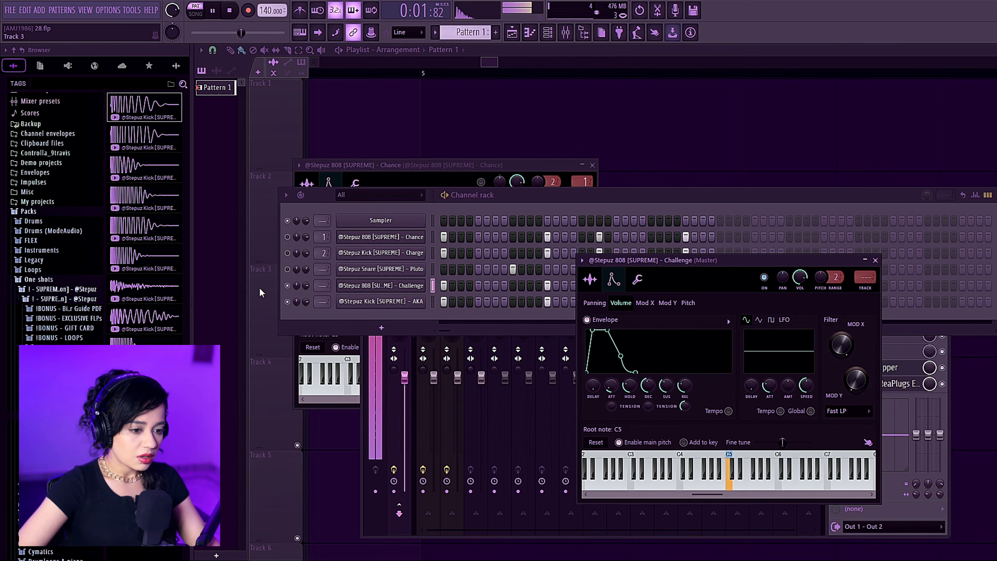
pyautogui.click(289, 302)
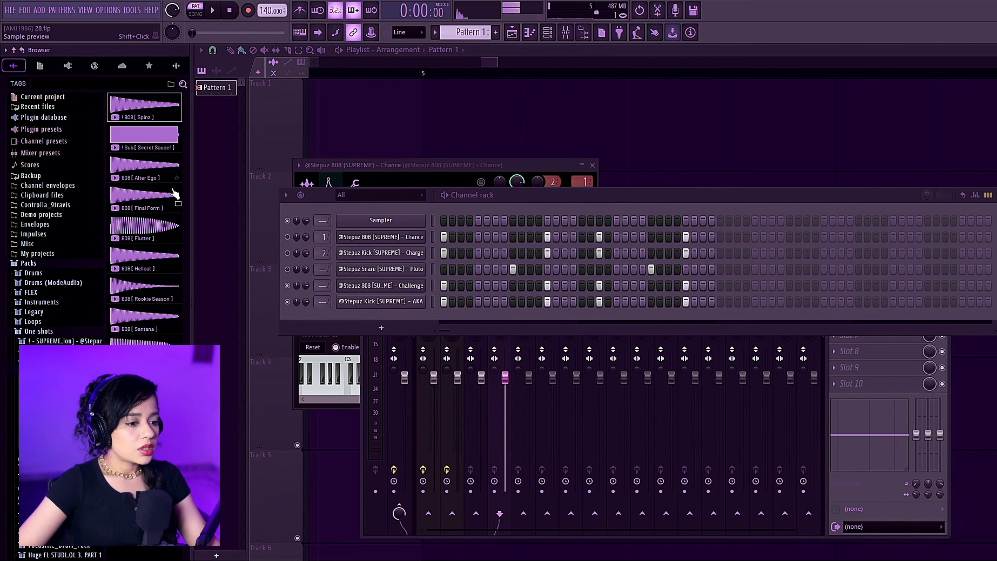
# Add the 808 [ Spinz ] and Kick [ Go To ] samples as channels and give both the step pattern of the existing kicks.
pyautogui.moveTo(153, 111); pyautogui.dragTo(404, 315)
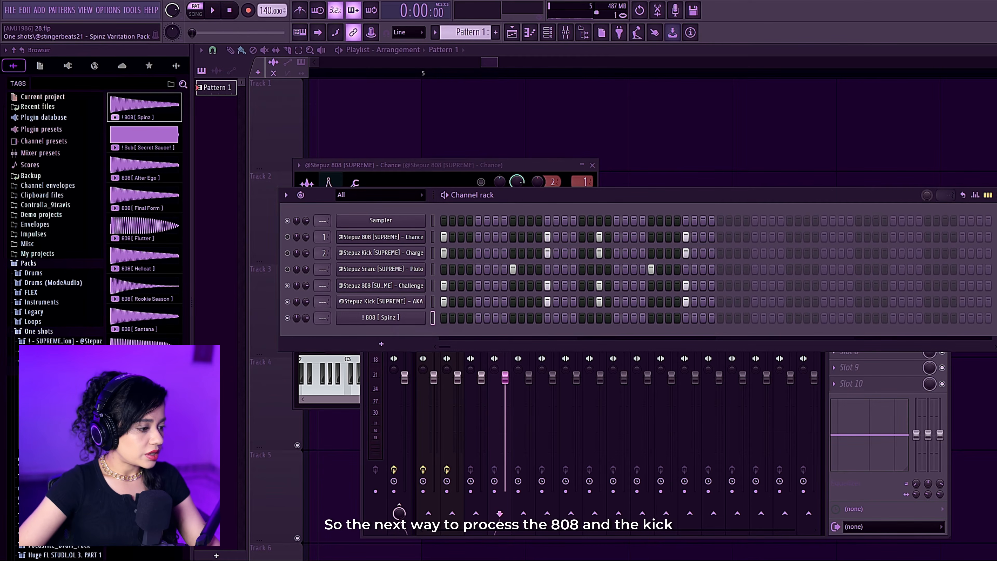
pyautogui.click(43, 418)
pyautogui.moveTo(143, 107); pyautogui.dragTo(418, 334)
pyautogui.rightClick(406, 315)
pyautogui.click(570, 339)
pyautogui.rightClick(417, 335)
pyautogui.click(542, 354)
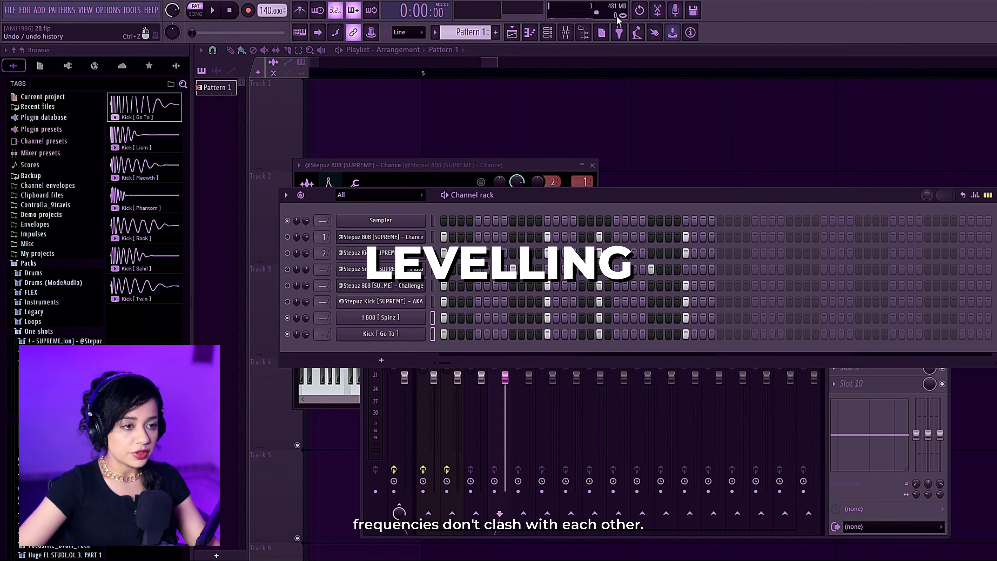
# Route the Spinz 808 and its kick to mixer tracks 4 and 5, lowering the 808's fader and raising the kick's during playback.
pyautogui.click(565, 33)
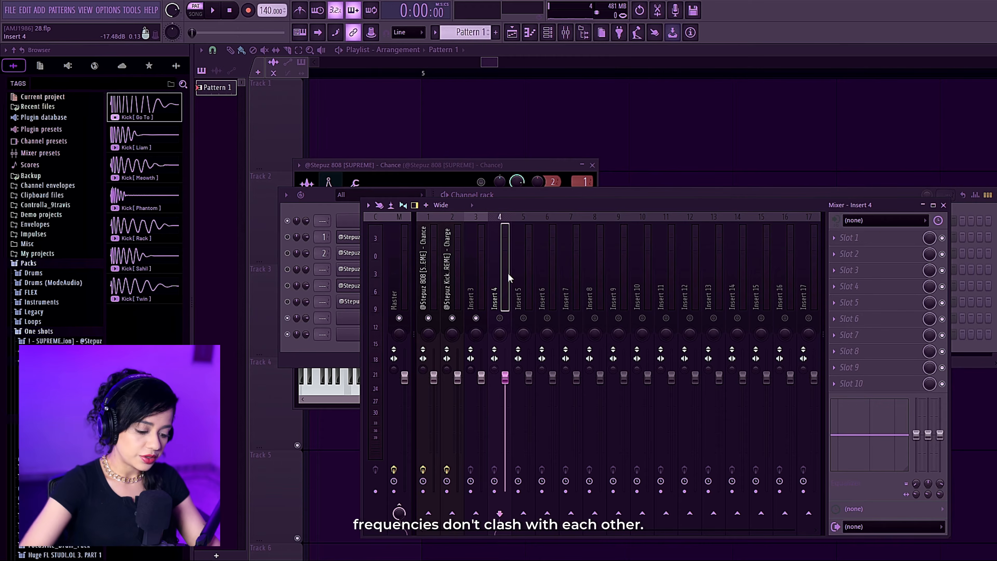
pyautogui.hotkey('ctrl', 'l')
pyautogui.press('space')
pyautogui.moveTo(529, 373); pyautogui.dragTo(506, 395)
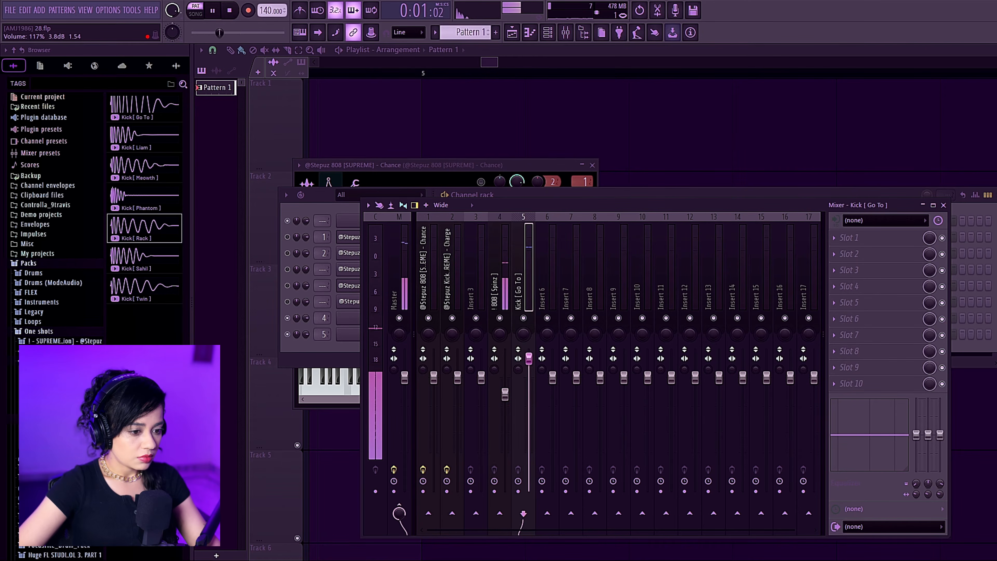
pyautogui.moveTo(506, 395); pyautogui.dragTo(505, 401)
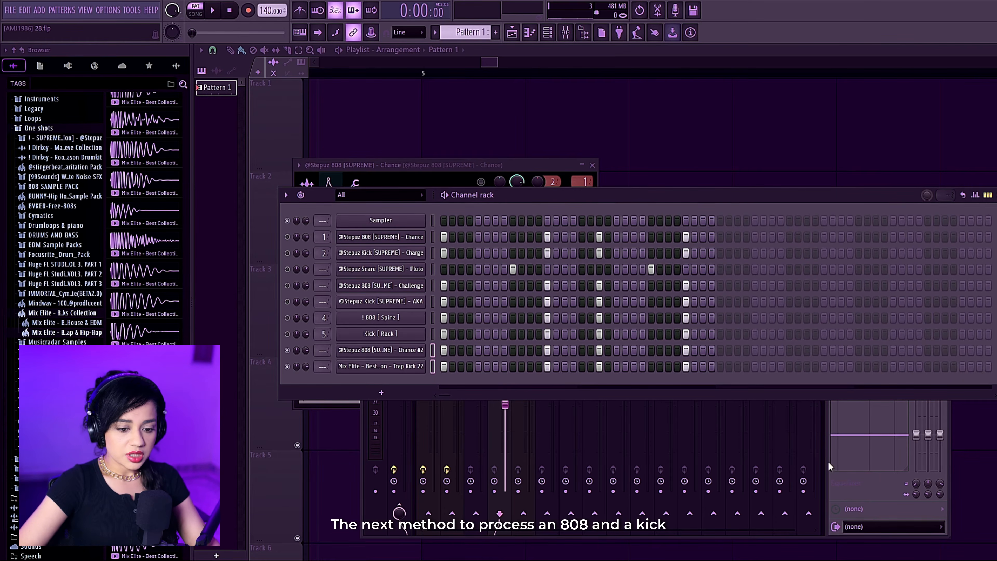
# Route the 808 Chance #2 and Trap Kick 22 channels to mixer tracks 6 and 7.
pyautogui.click(826, 456)
pyautogui.click(545, 274)
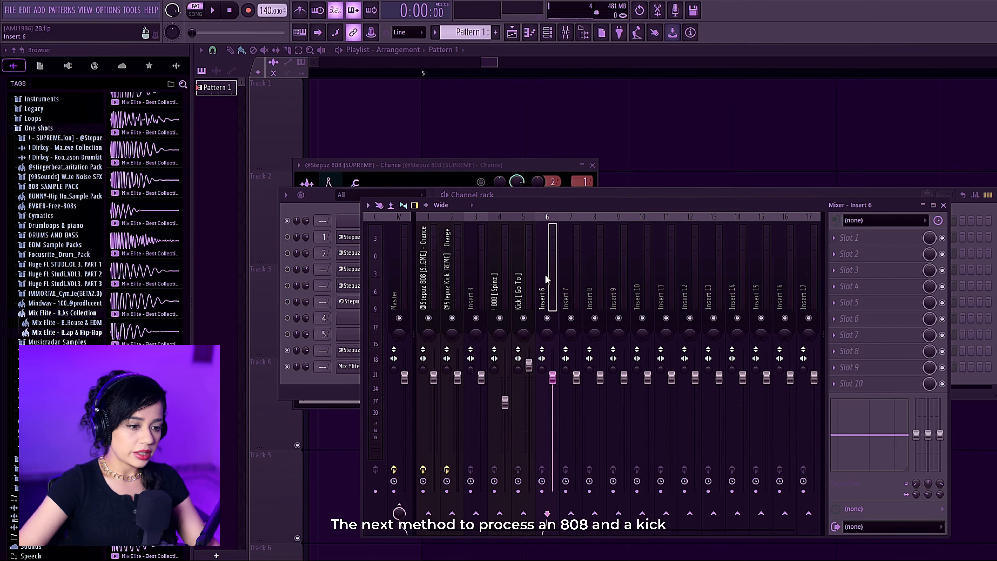
pyautogui.hotkey('ctrl', 'l')
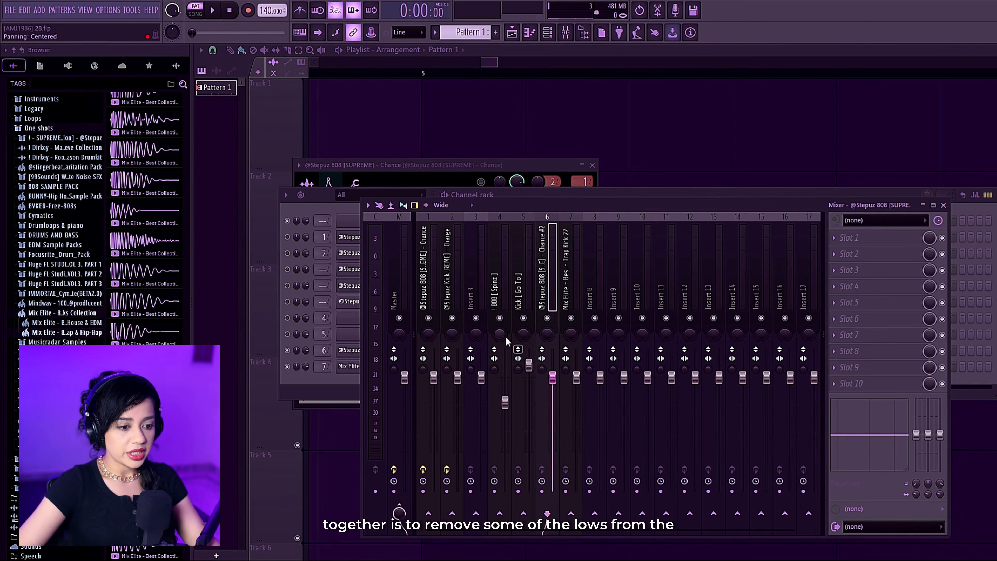
# Load Fruity Parametric EQ 2 on the Trap Kick 22 and 808 Chance #2 tracks, and compare both spectra side by side during playback.
pyautogui.click(573, 289)
pyautogui.click(893, 240)
pyautogui.click(645, 377)
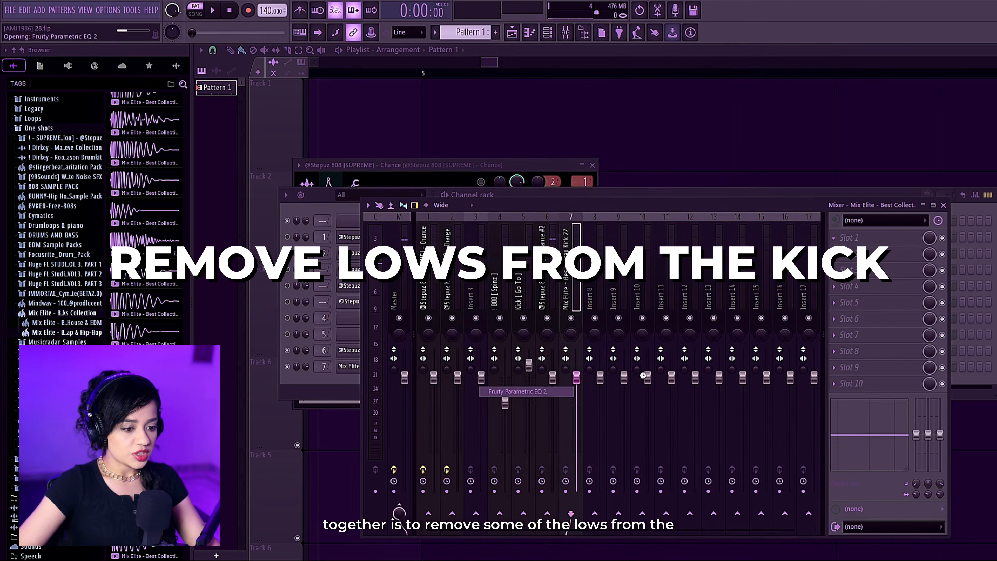
pyautogui.click(724, 207)
pyautogui.click(546, 290)
pyautogui.click(888, 239)
pyautogui.click(642, 376)
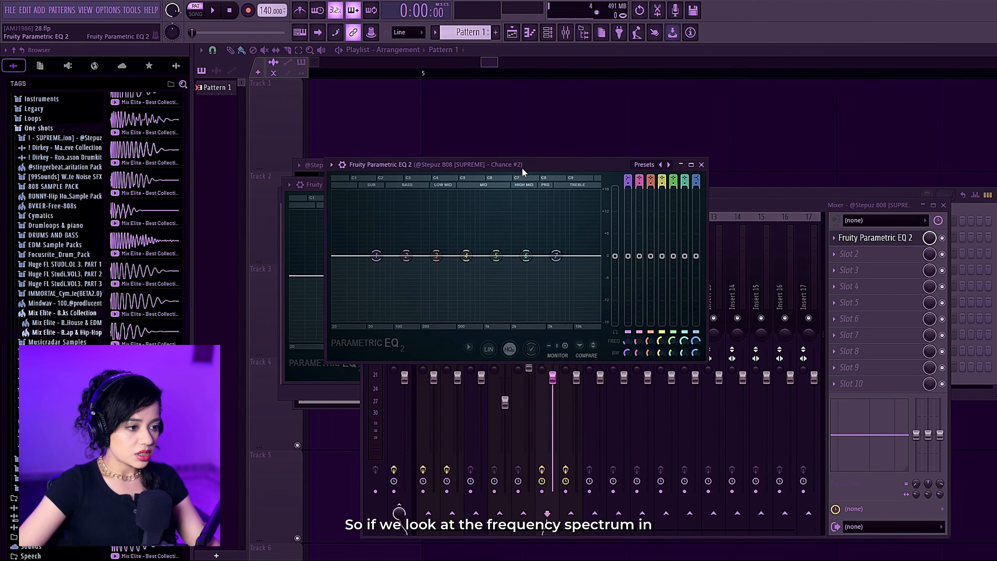
pyautogui.moveTo(404, 180); pyautogui.dragTo(828, 194)
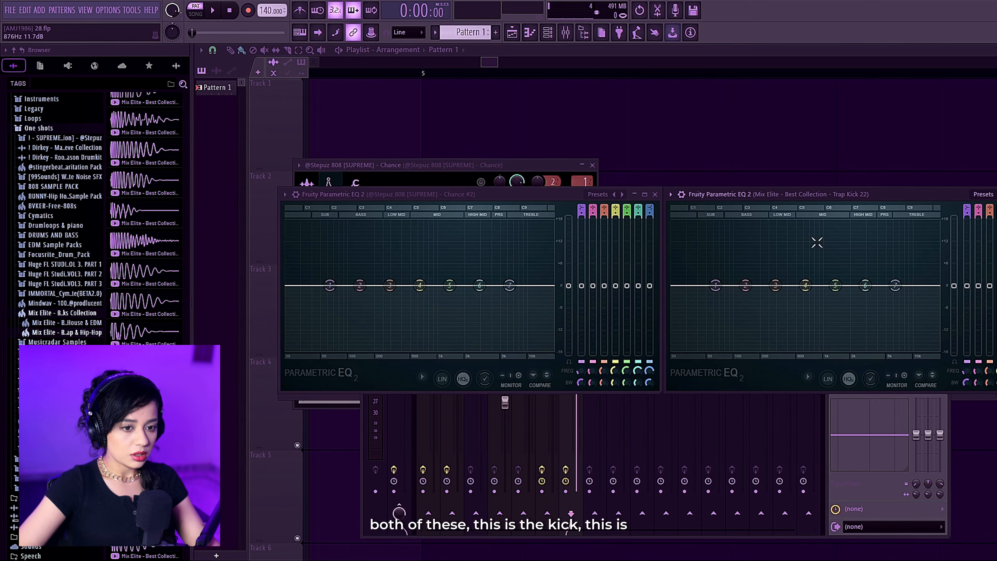
pyautogui.press('space')
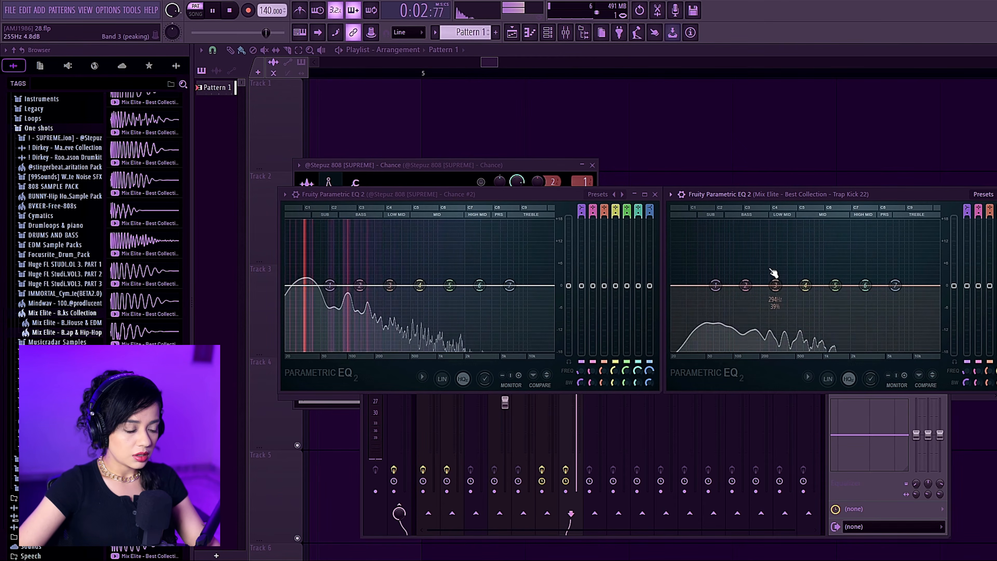
# Cut the lows of the Trap Kick 22 by lowering EQ band 1 and shifting it to a higher frequency during playback.
pyautogui.press('space')
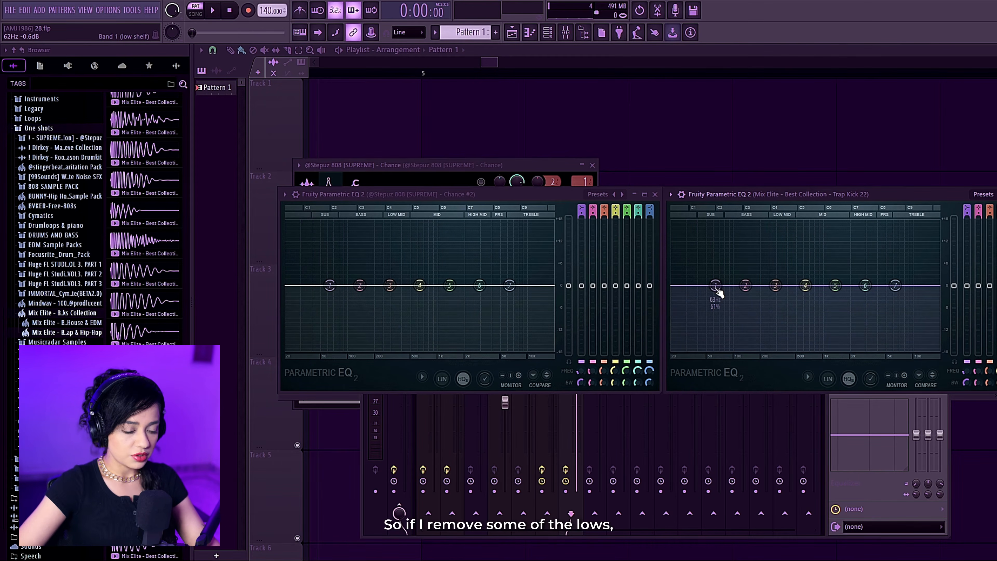
pyautogui.press('space')
pyautogui.moveTo(717, 286); pyautogui.dragTo(742, 317)
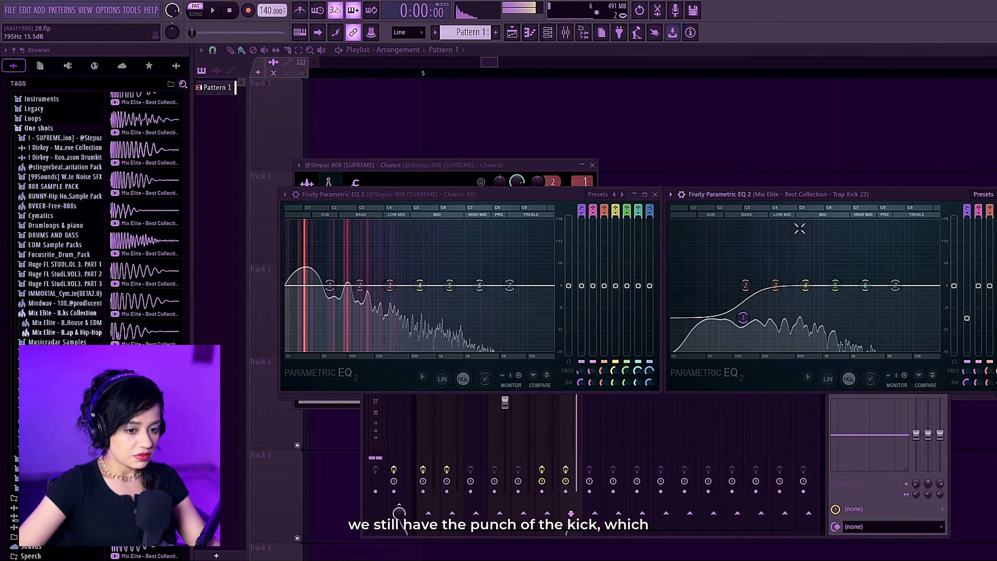
pyautogui.press('space')
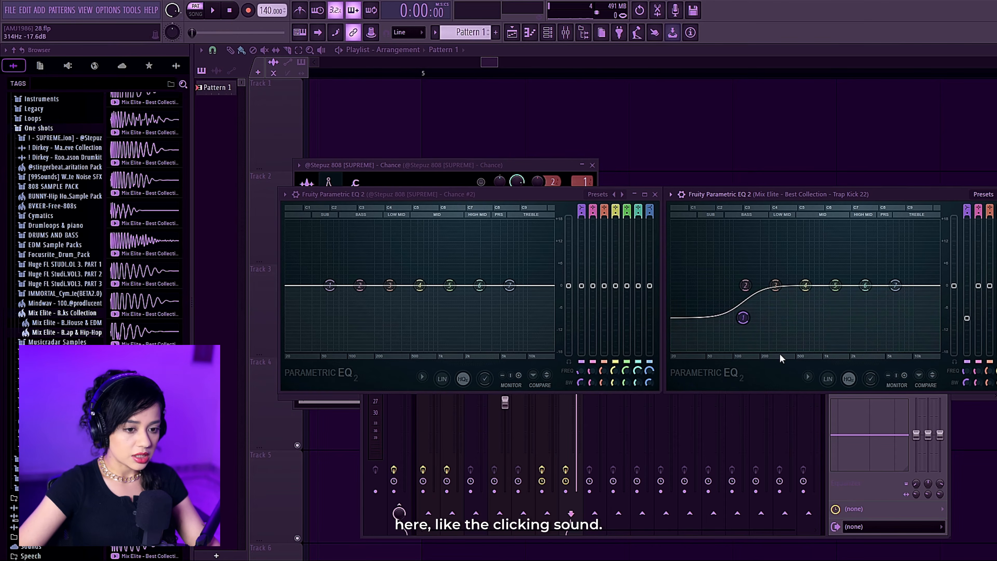
# Boost band 3 of the Trap Kick 22's EQ and shift its low cut slightly higher in frequency during playback.
pyautogui.press('space')
pyautogui.moveTo(776, 286); pyautogui.dragTo(773, 242)
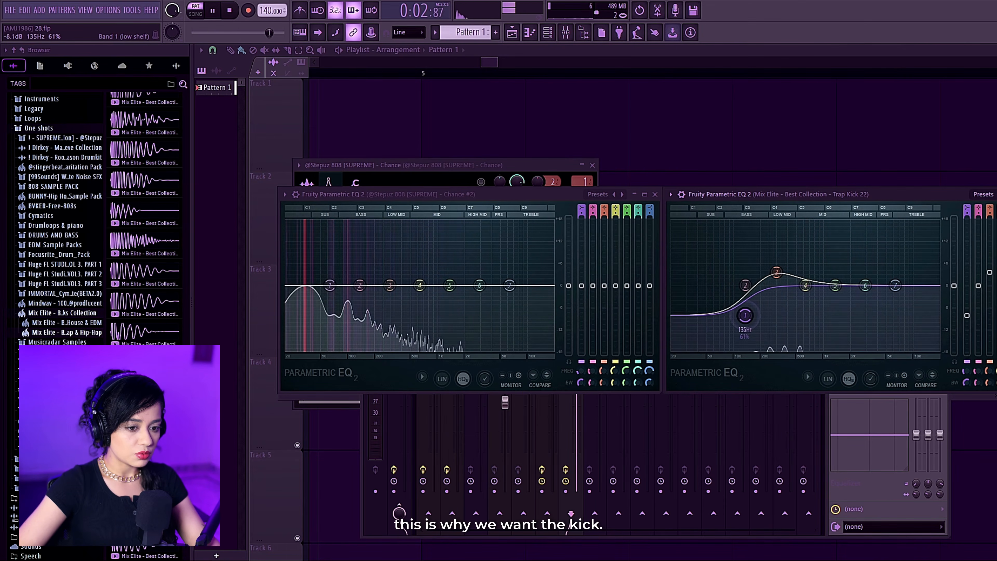
pyautogui.moveTo(745, 312)
pyautogui.mouseDown()
pyautogui.moveTo(753, 327)
pyautogui.moveTo(751, 317)
pyautogui.mouseUp()
pyautogui.press('space')
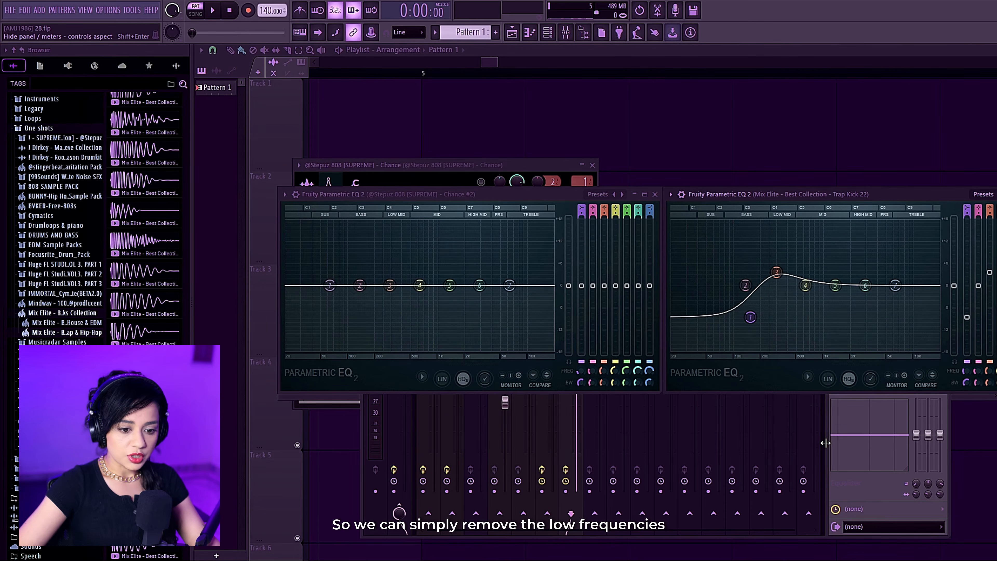
pyautogui.click(826, 443)
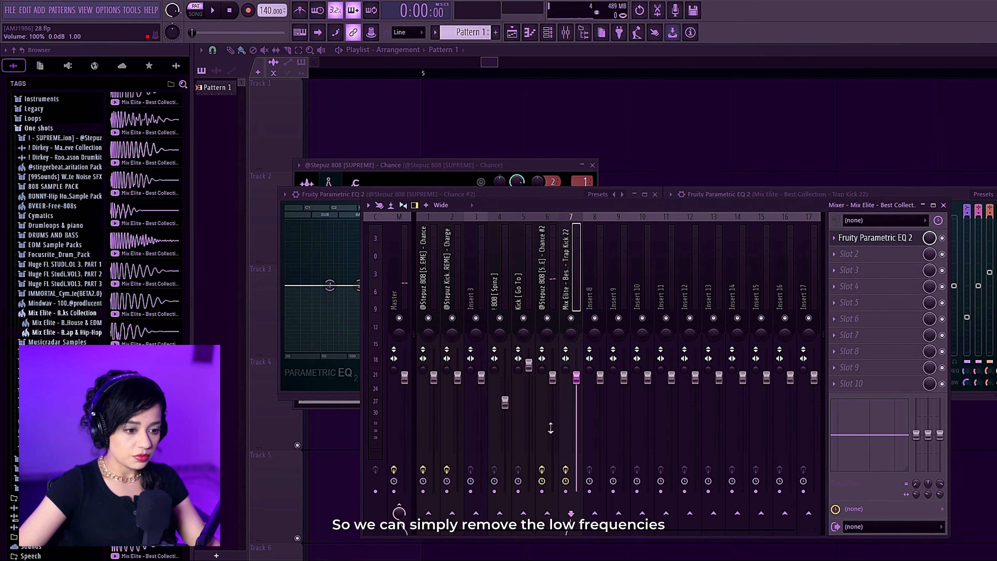
pyautogui.click(947, 192)
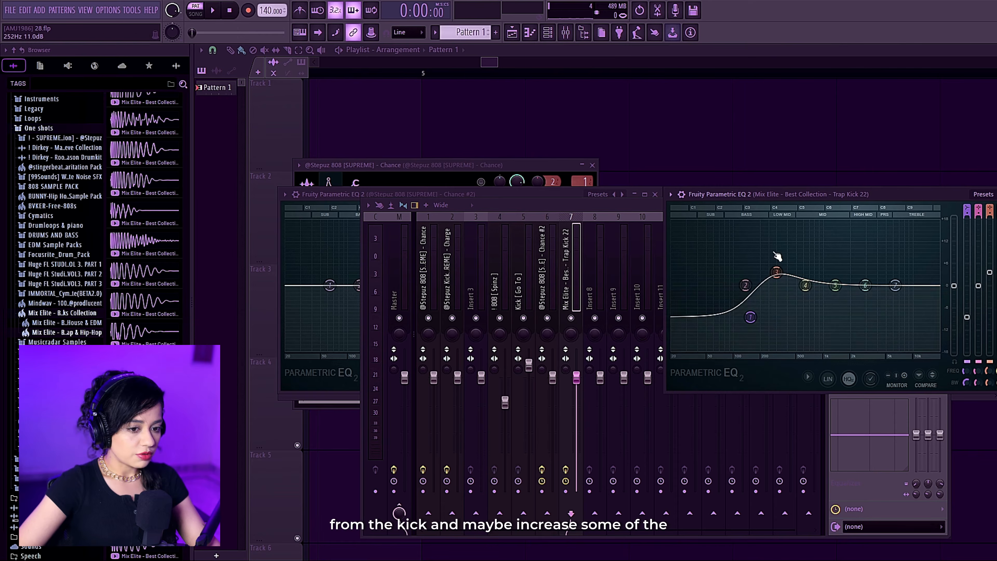
pyautogui.click(350, 203)
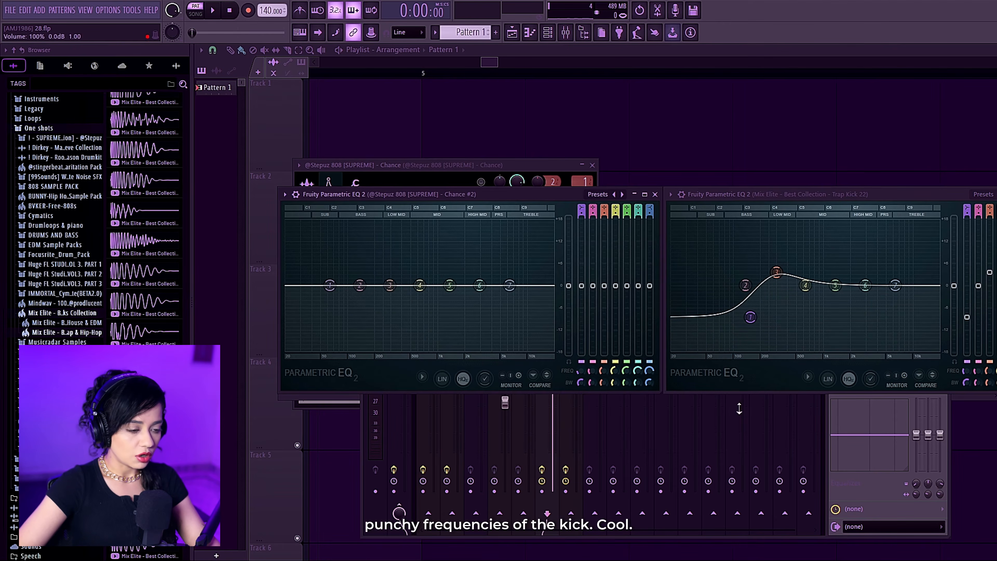
pyautogui.click(706, 395)
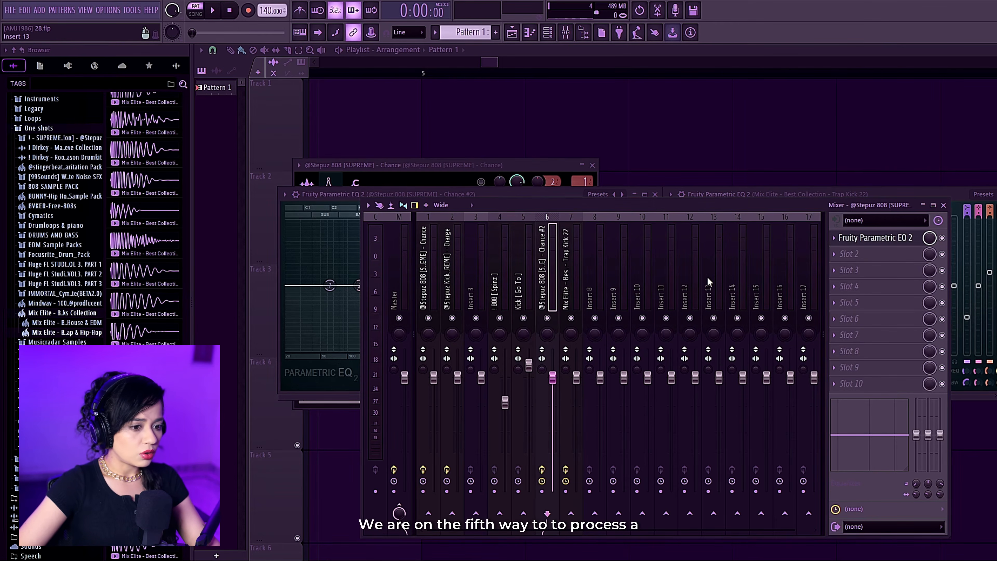
# Add the 808 Chance and Kick AKA samples from the SUPREME collection as new channels with the existing kick step pattern.
pyautogui.click(548, 33)
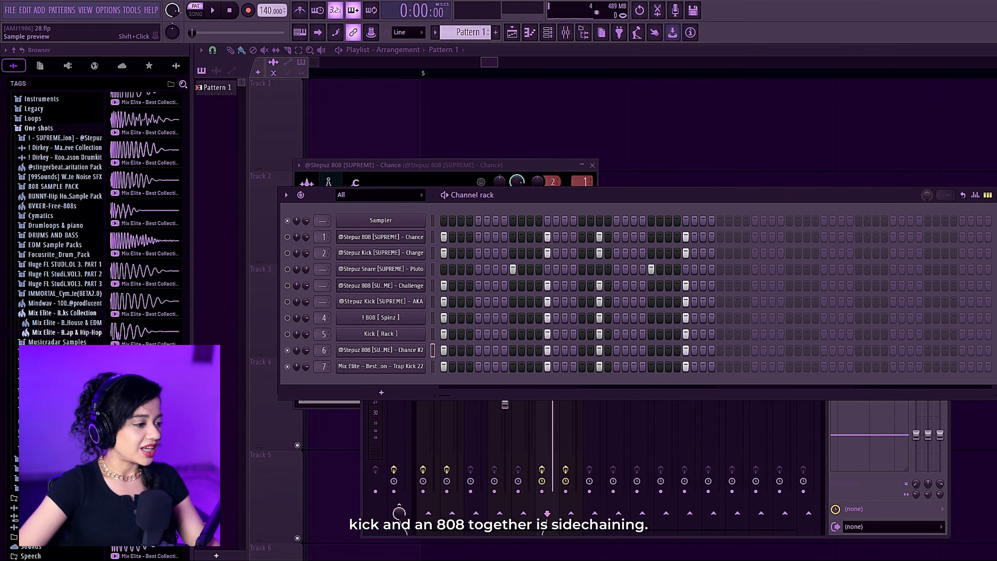
pyautogui.click(80, 140)
pyautogui.click(168, 201)
pyautogui.click(167, 113)
pyautogui.click(143, 140)
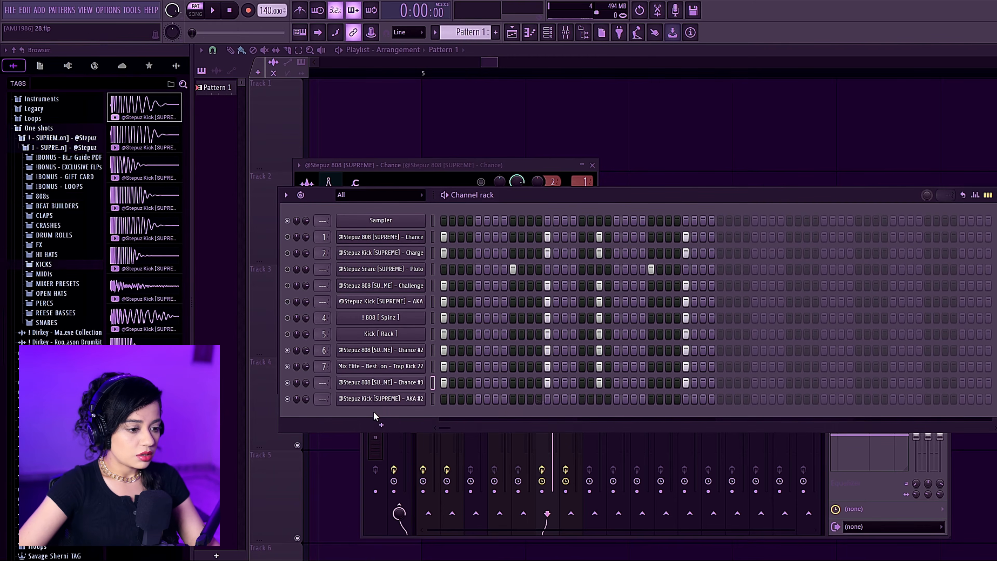
pyautogui.rightClick(422, 399)
pyautogui.click(575, 410)
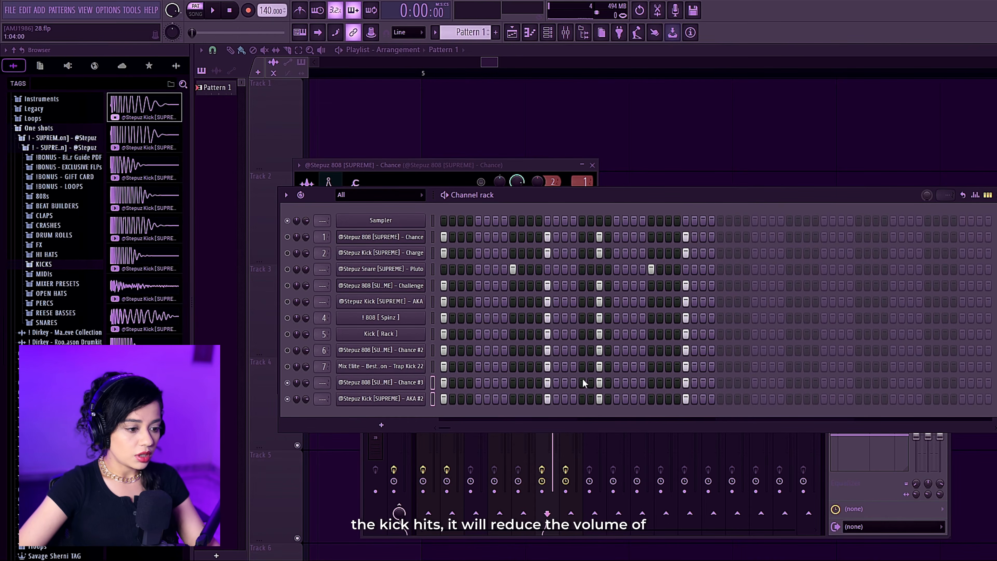
# Route the 808 Chance #3 and Kick AKA #2 channels to mixer tracks 8 and 9.
pyautogui.click(826, 459)
pyautogui.click(598, 277)
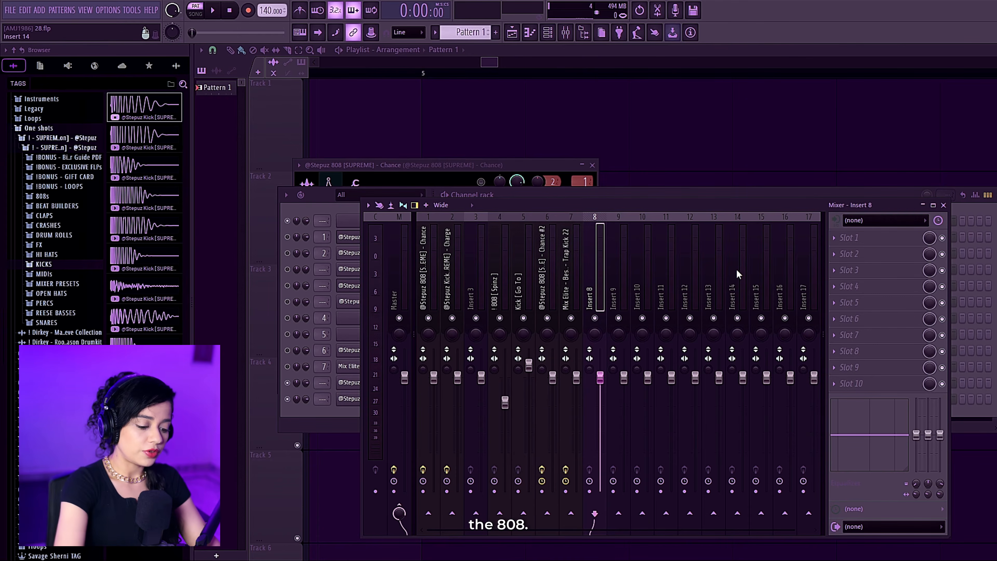
pyautogui.hotkey('ctrl', 'l')
# Load Fruity Peak Controller on the empty Insert 10 and send the Kick AKA #2 track to that insert.
pyautogui.click(645, 255)
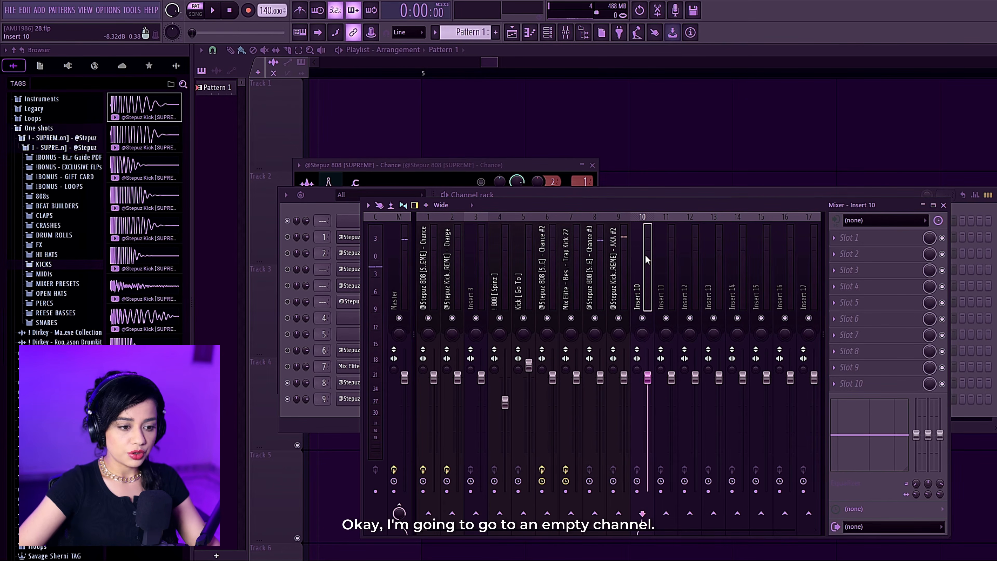
pyautogui.click(872, 246)
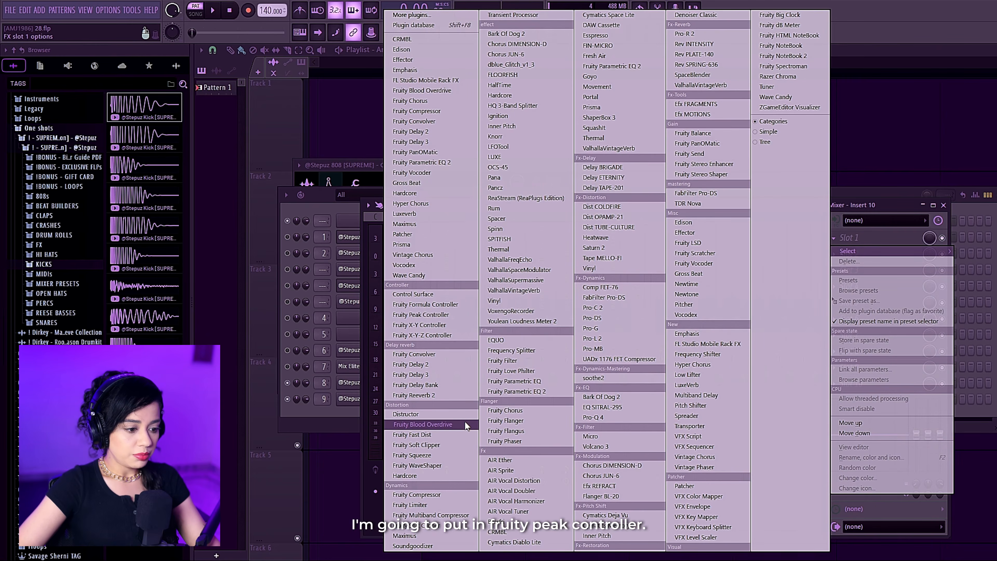
pyautogui.click(420, 314)
pyautogui.click(618, 258)
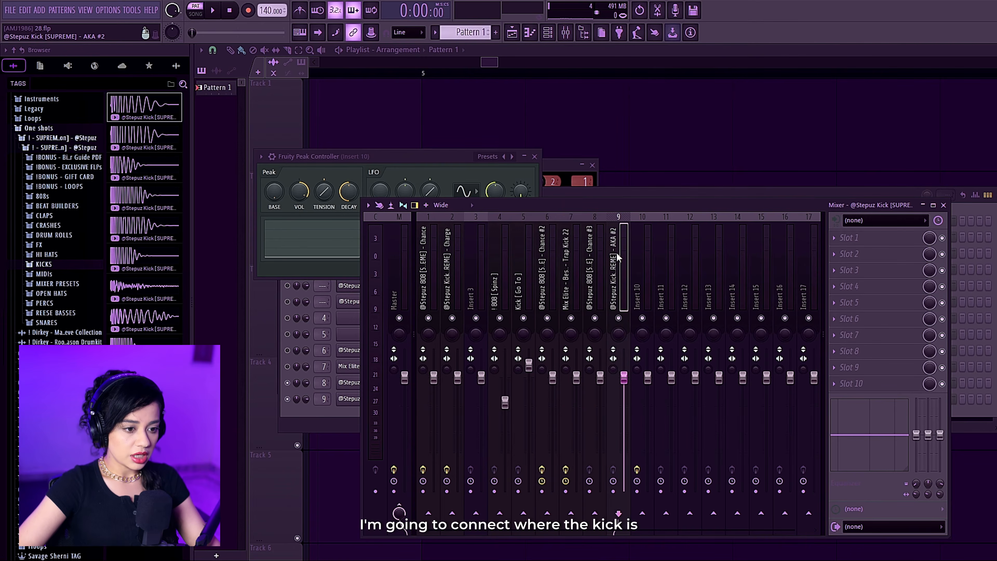
pyautogui.click(642, 514)
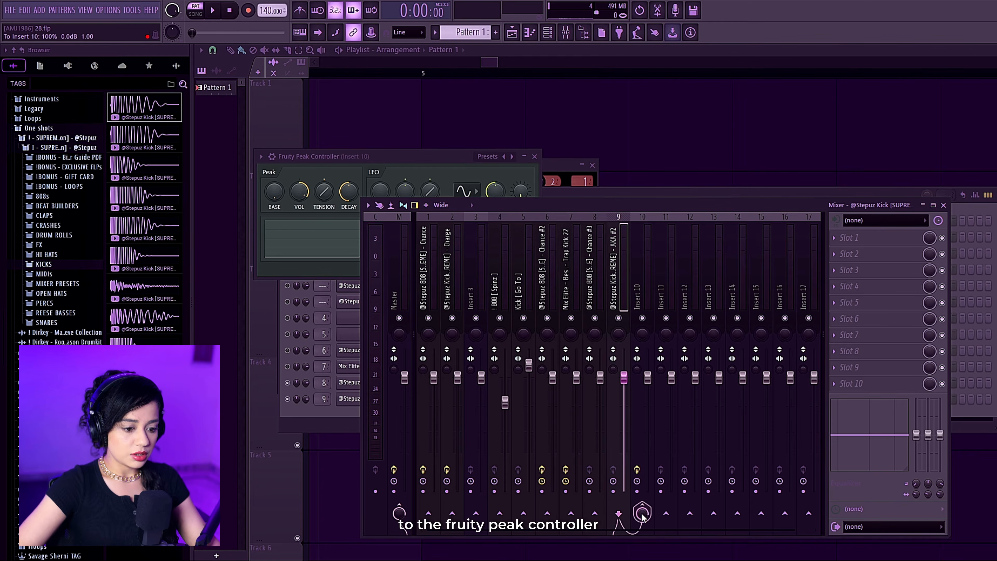
pyautogui.click(637, 275)
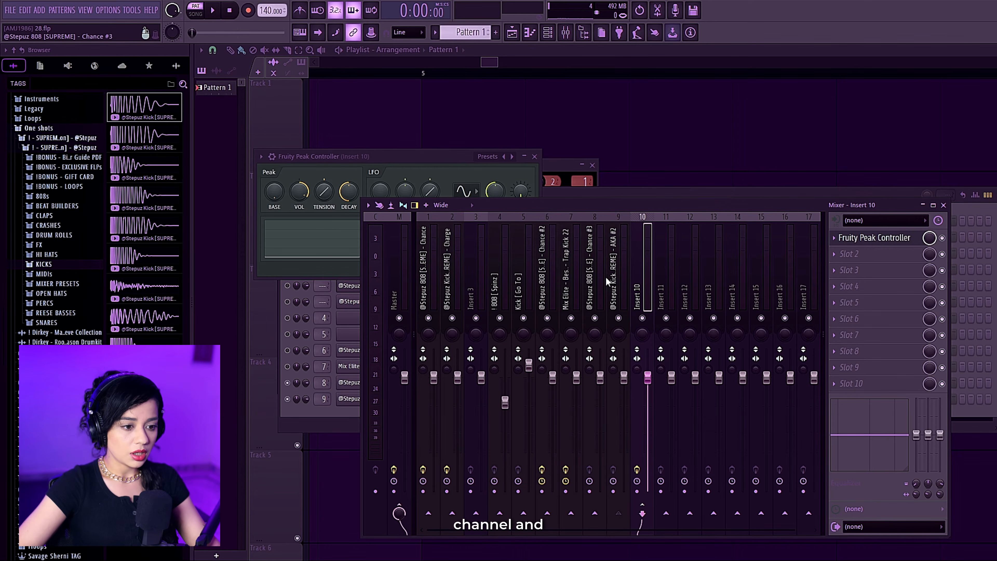
# Link the 808 Chance #3 track's volume fader to Fruity Peak Controller - Peak with the Inverted mapping formula.
pyautogui.click(597, 262)
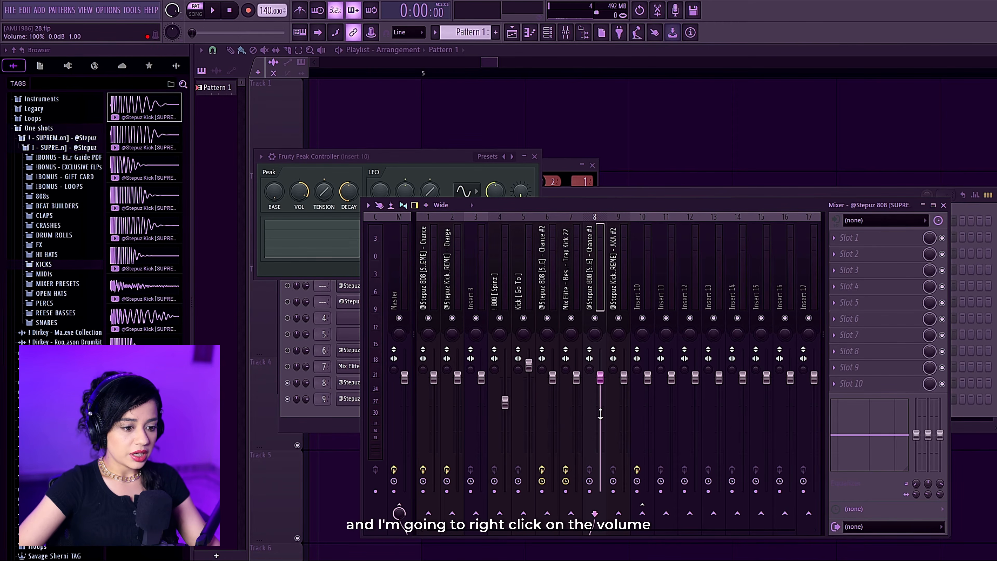
pyautogui.rightClick(601, 378)
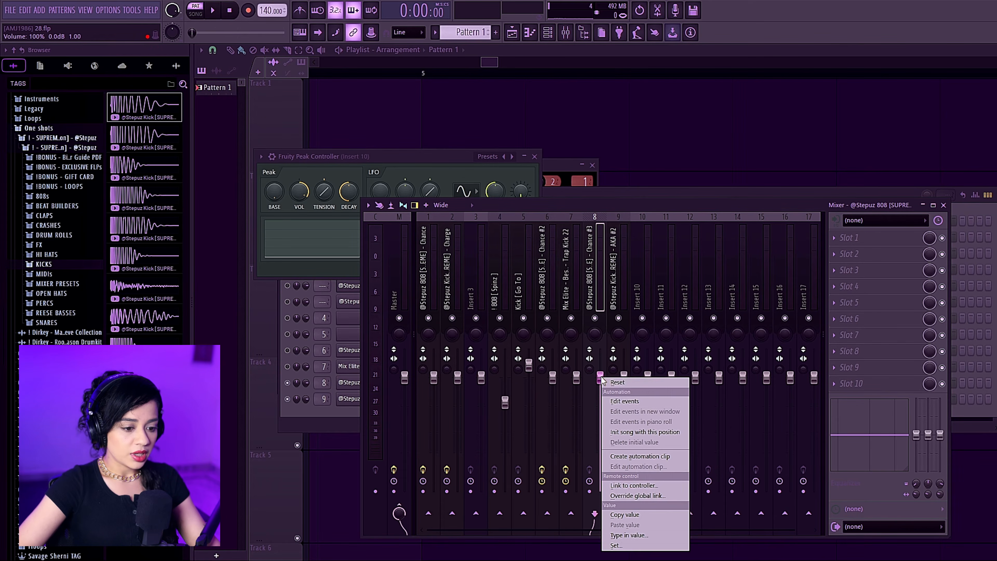
pyautogui.click(658, 486)
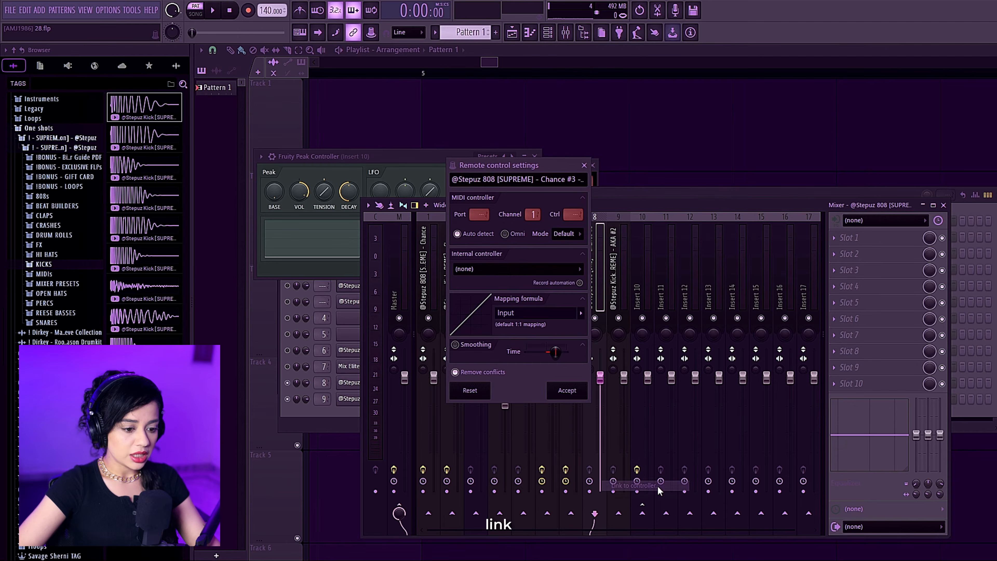
pyautogui.click(518, 270)
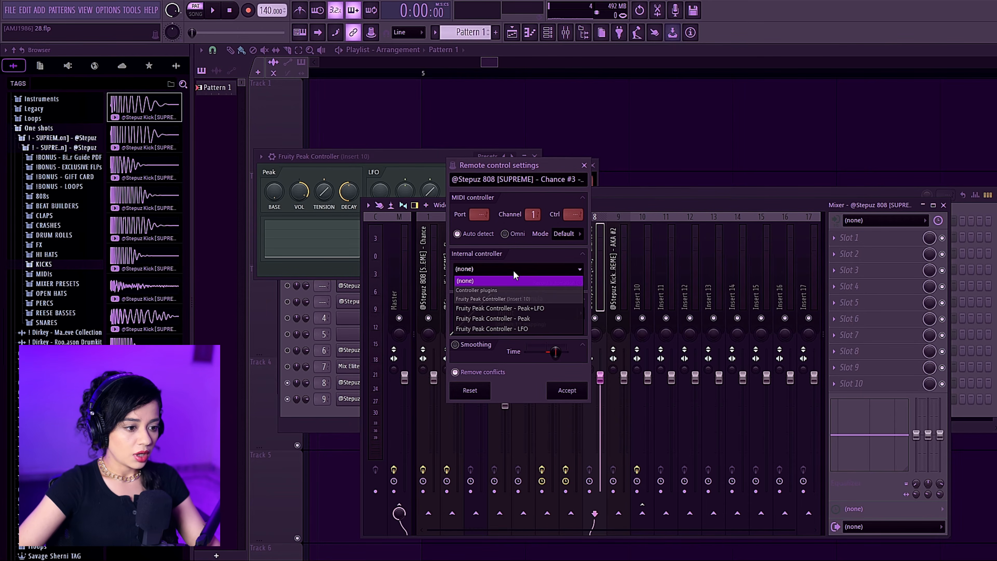
pyautogui.click(544, 318)
pyautogui.click(582, 313)
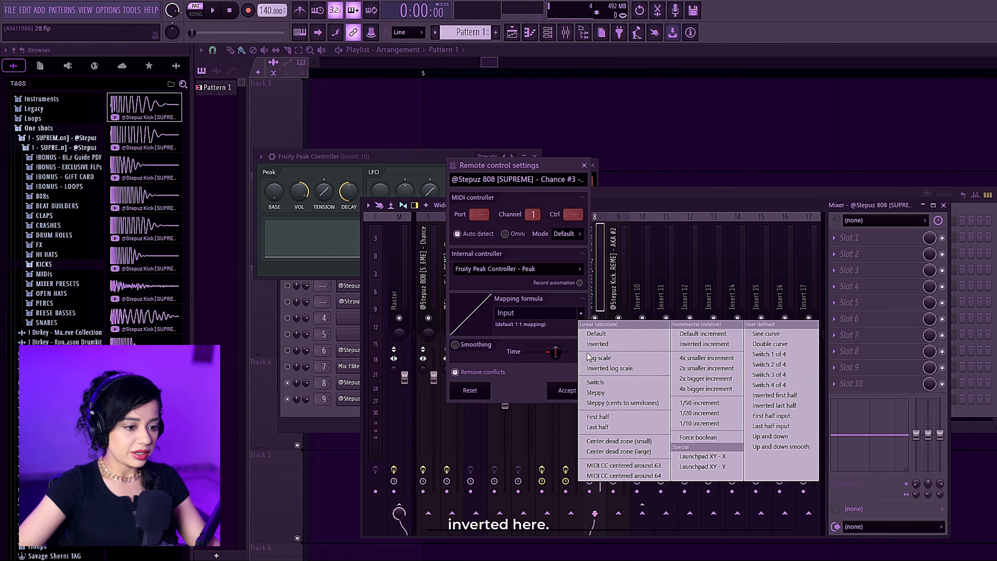
pyautogui.click(599, 344)
# Open the Fruity Peak Controller on Insert 10 and raise its Peak Base during playback.
pyautogui.click(615, 260)
pyautogui.click(616, 262)
pyautogui.click(868, 239)
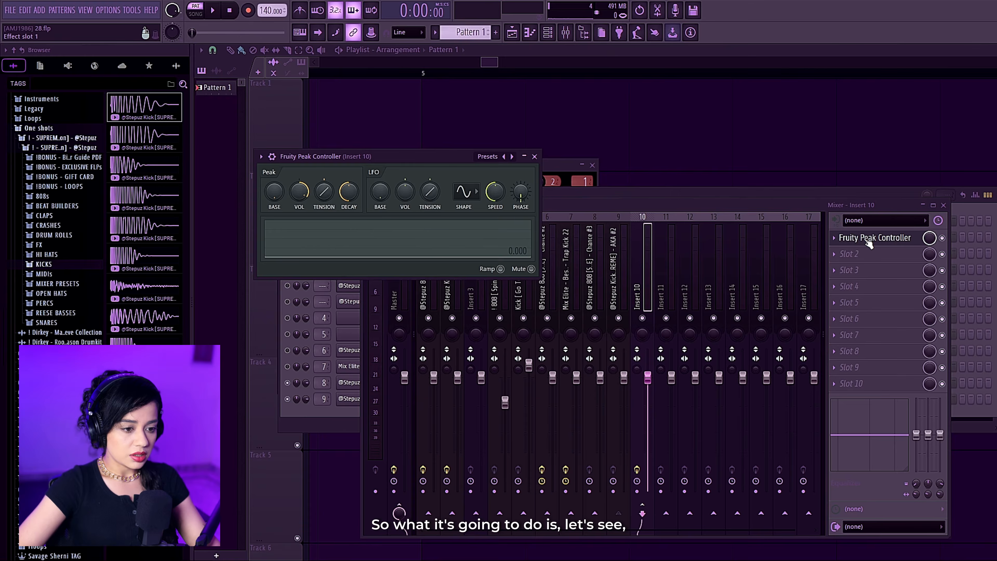
pyautogui.press('space')
pyautogui.moveTo(275, 192); pyautogui.dragTo(275, 182)
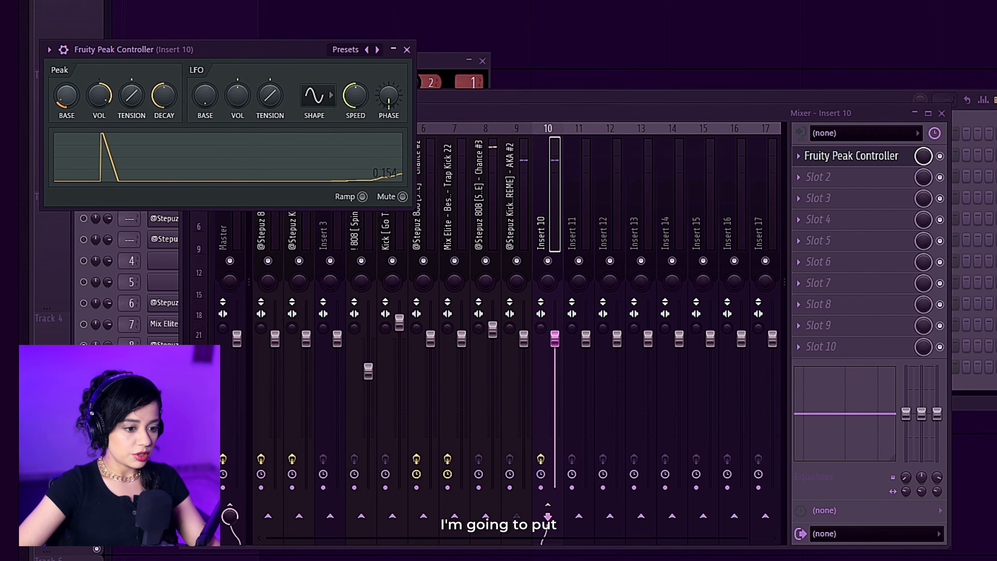
pyautogui.moveTo(72, 102); pyautogui.dragTo(73, 98)
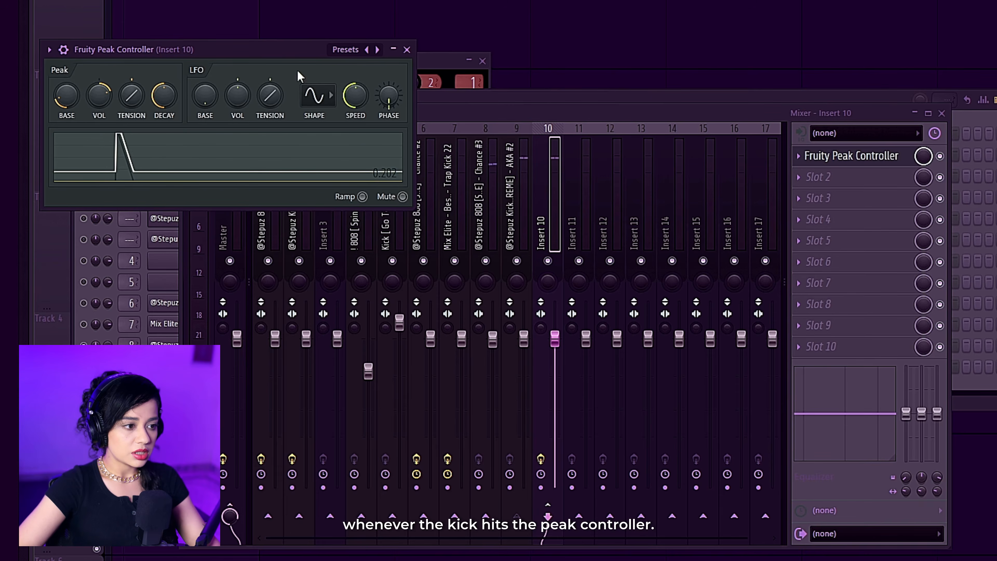
# Adjust the Peak Controller's Peak Vol to set how strongly the 808 ducks, moving the plugin window clear of the mixer tracks.
pyautogui.moveTo(252, 51); pyautogui.dragTo(764, 24)
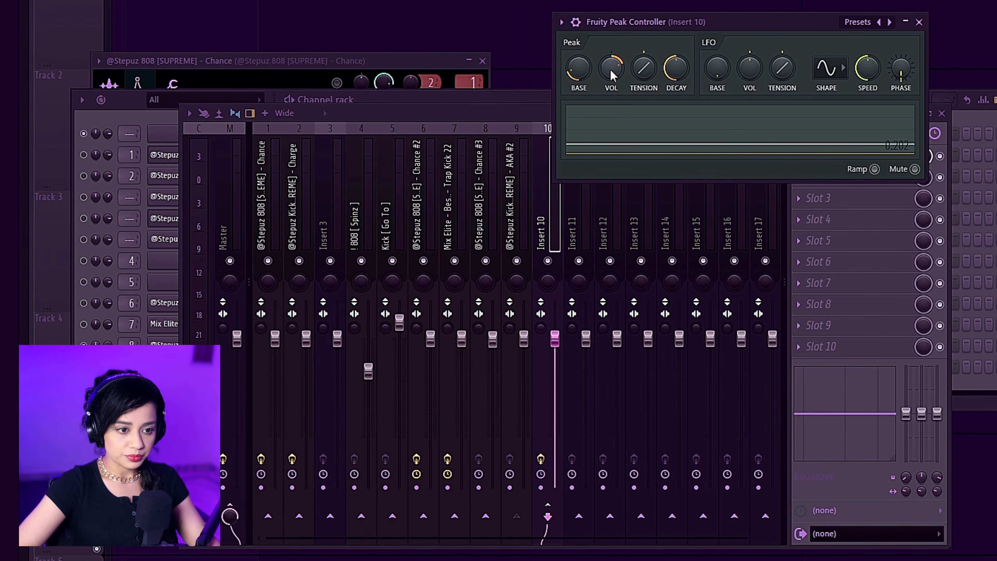
pyautogui.moveTo(615, 68); pyautogui.dragTo(616, 71)
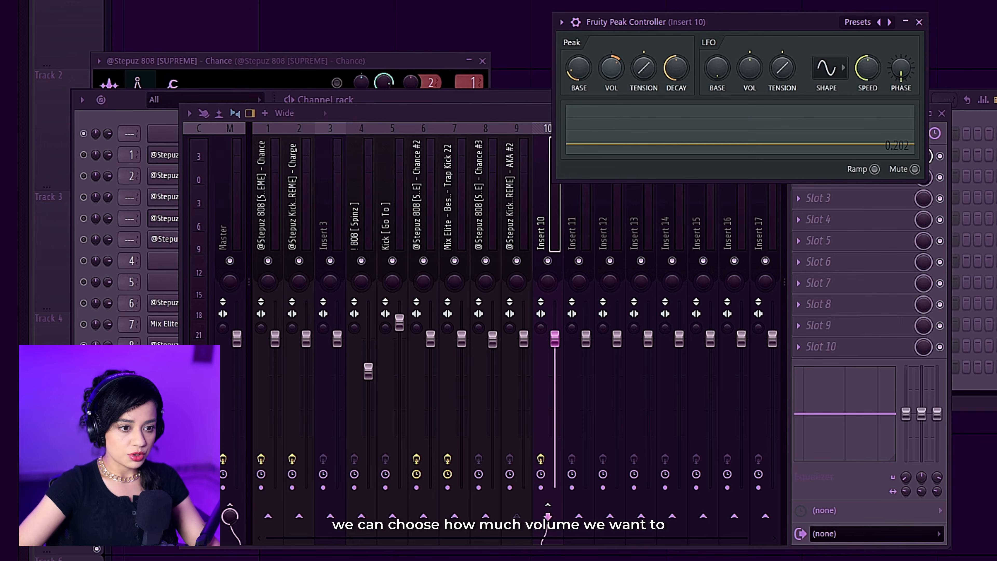
pyautogui.moveTo(713, 23); pyautogui.dragTo(541, 0)
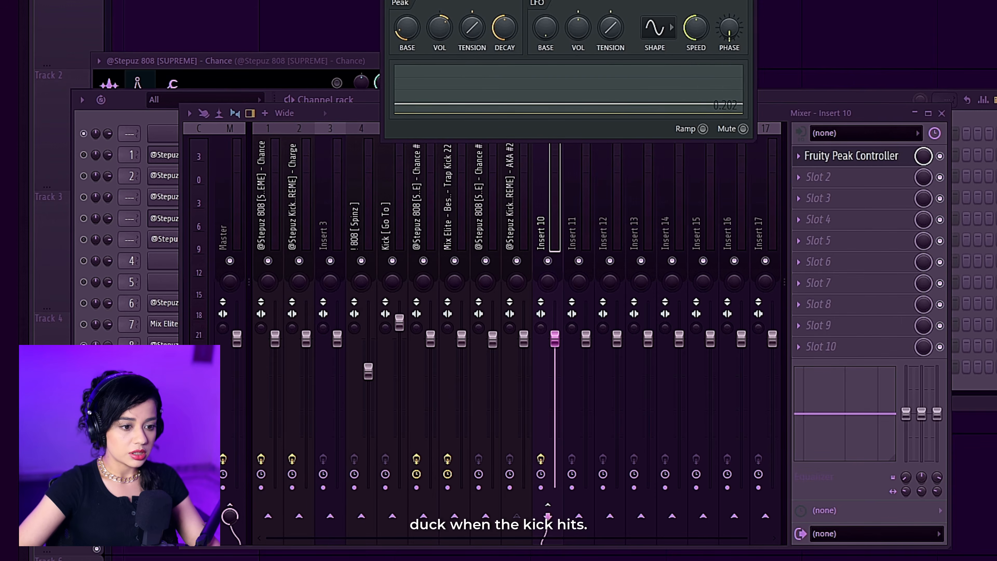
pyautogui.moveTo(440, 34); pyautogui.dragTo(441, 29)
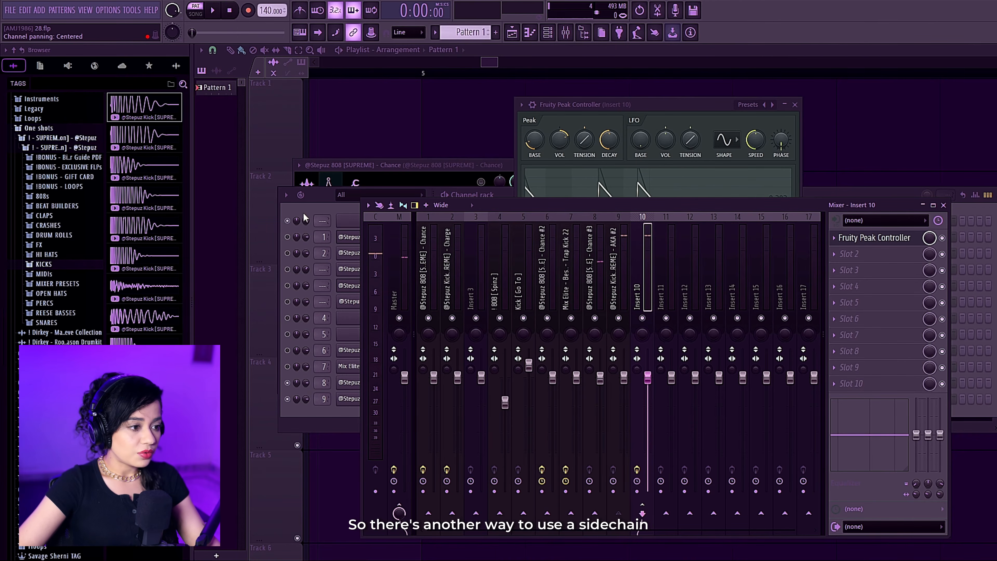
# Add another Kick AKA and an 808 Challenge sample as channels and route them to mixer tracks 11 and 12.
pyautogui.click(326, 196)
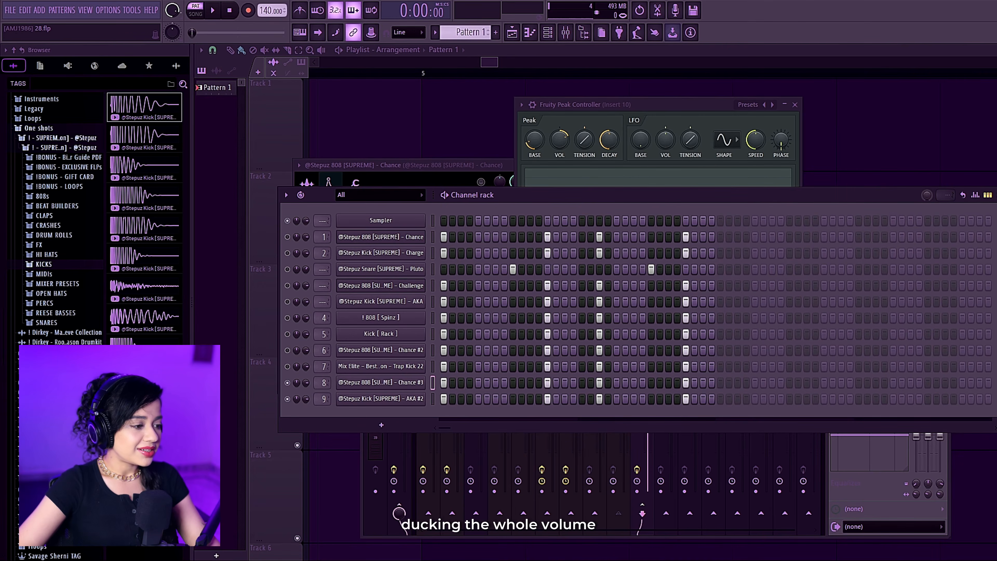
pyautogui.moveTo(146, 117); pyautogui.dragTo(417, 412)
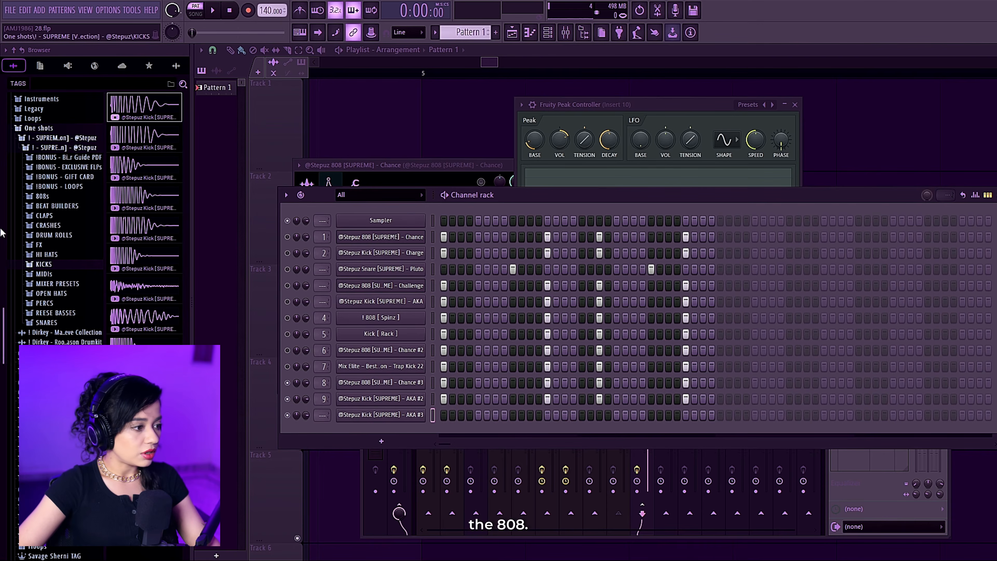
pyautogui.click(42, 196)
pyautogui.moveTo(141, 106); pyautogui.dragTo(422, 439)
pyautogui.click(687, 278)
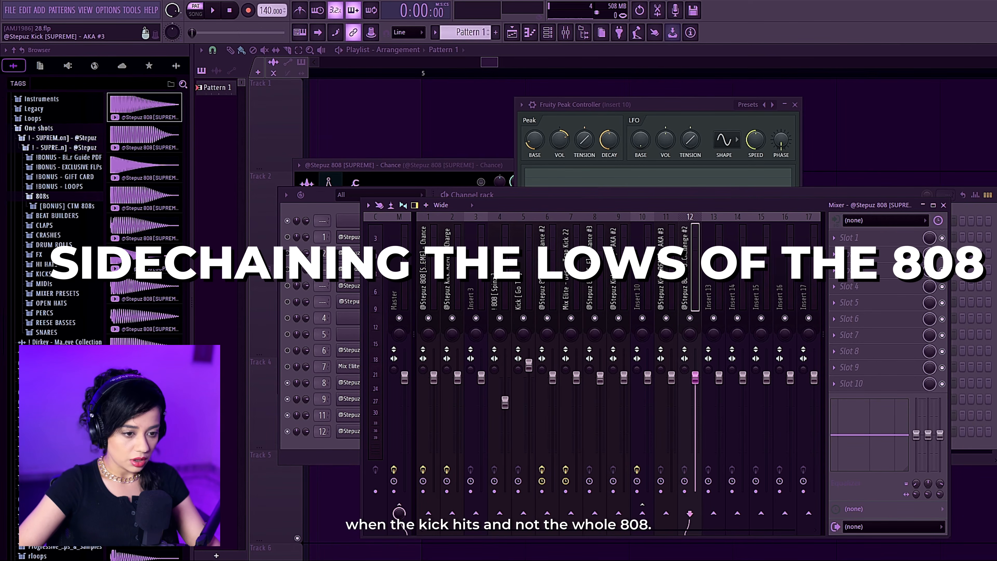
# Load Fruity Peak Controller on the empty Insert 13 and route the Kick AKA #3 track to it.
pyautogui.click(663, 270)
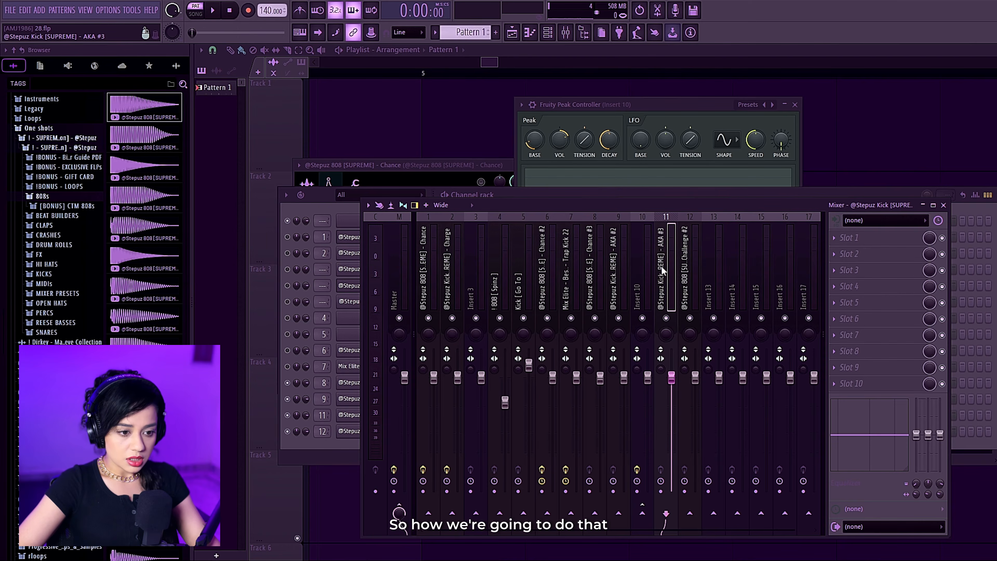
pyautogui.click(686, 269)
pyautogui.click(710, 301)
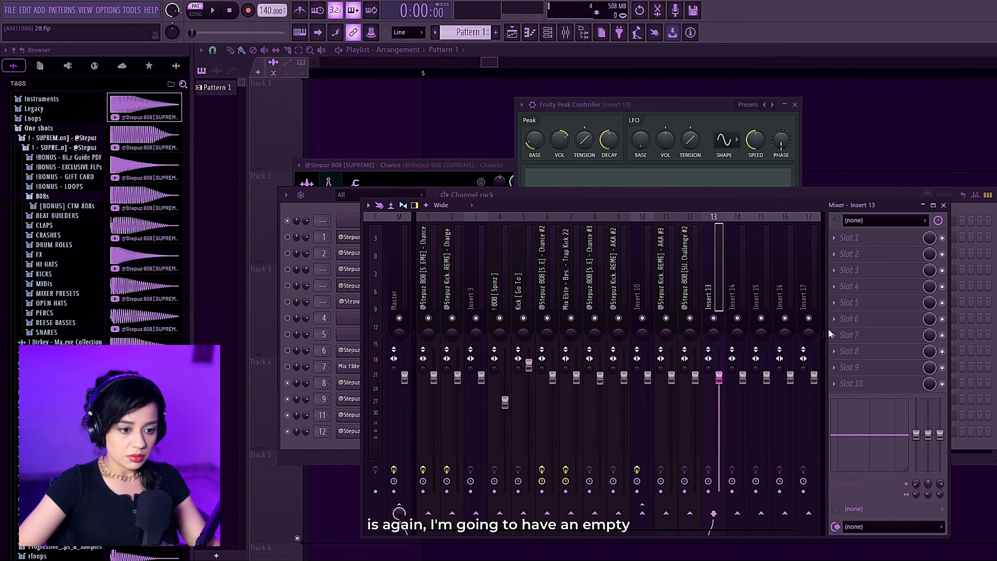
pyautogui.click(851, 238)
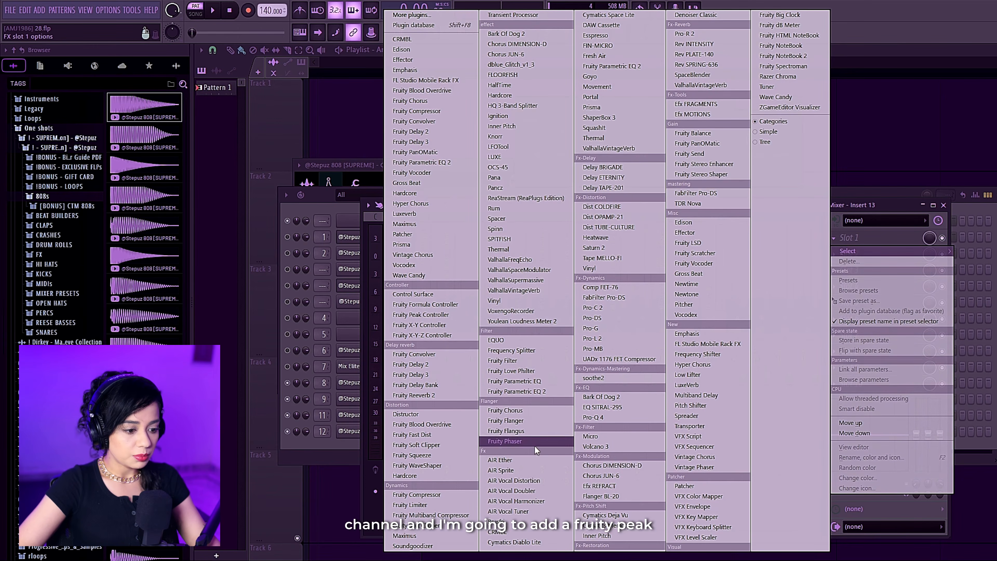
pyautogui.click(420, 315)
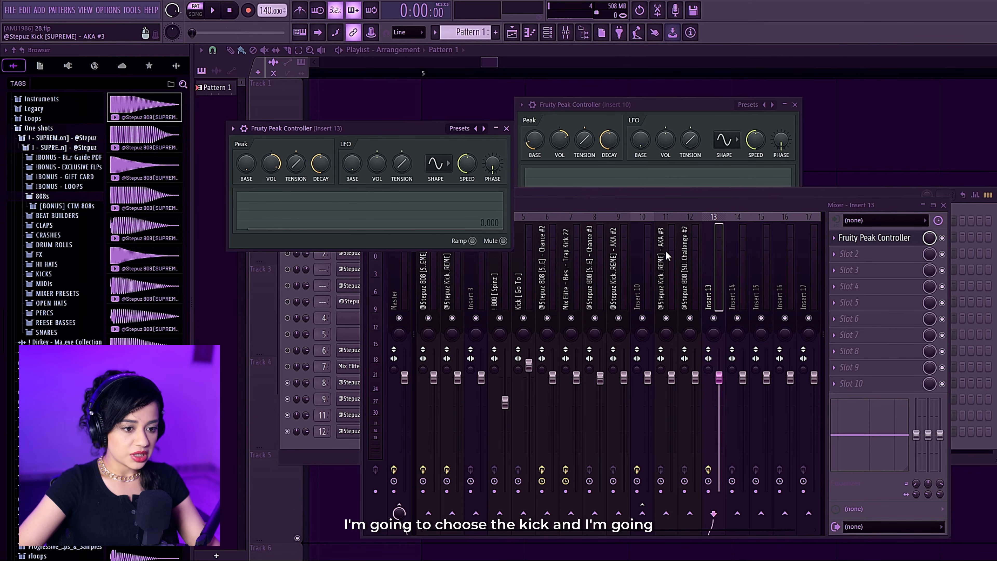
pyautogui.click(667, 255)
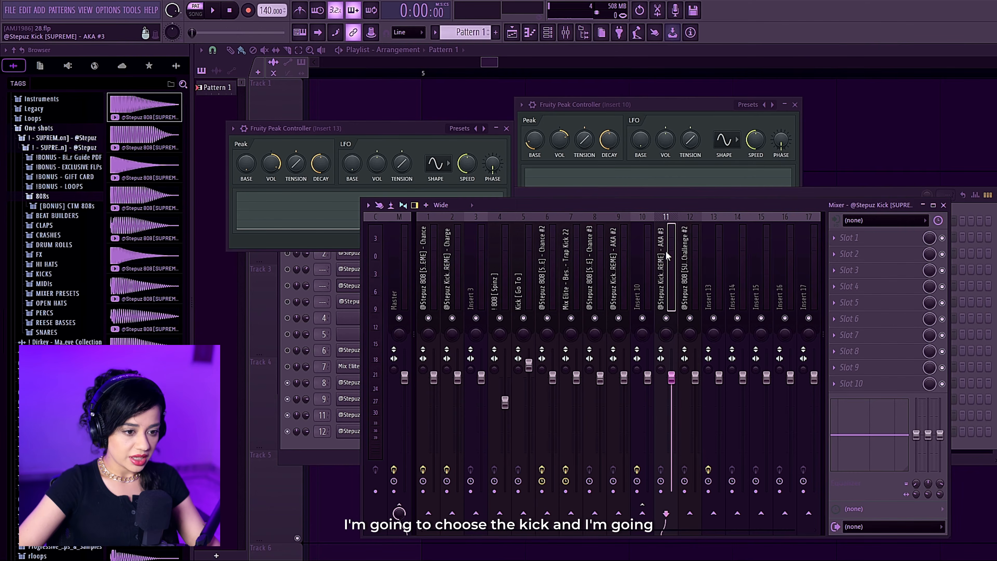
pyautogui.click(714, 513)
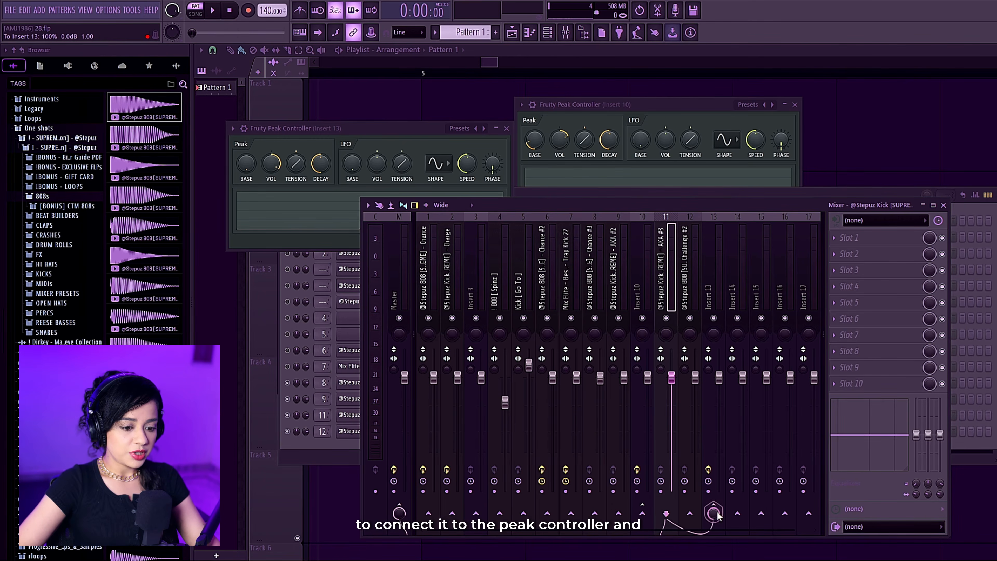
# Add Fruity Parametric EQ 2 to the 808 Challenge #2 track and play it soloed to examine its frequencies.
pyautogui.click(692, 271)
pyautogui.click(890, 242)
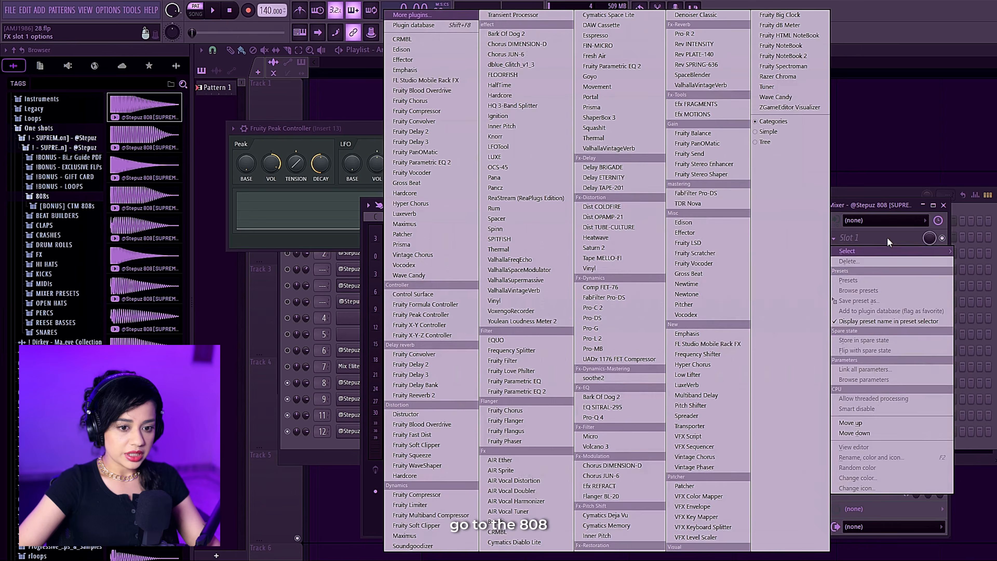
pyautogui.click(541, 389)
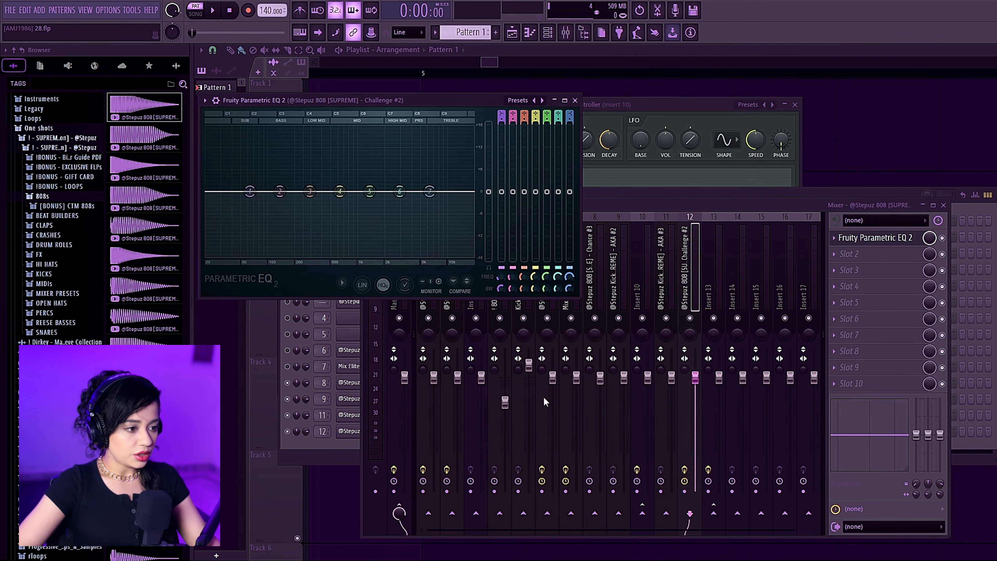
pyautogui.press('space')
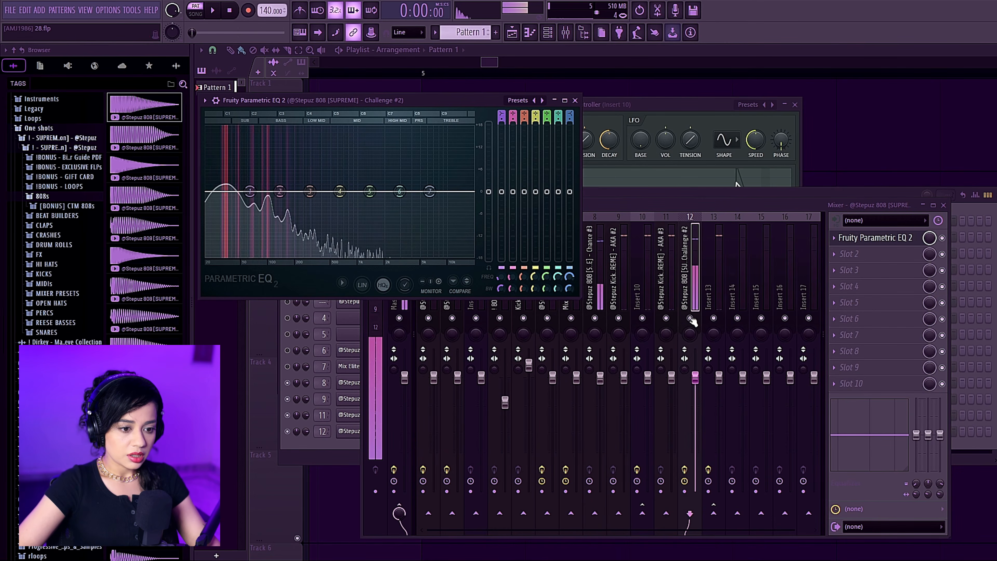
pyautogui.rightClick(690, 318)
pyautogui.press('space')
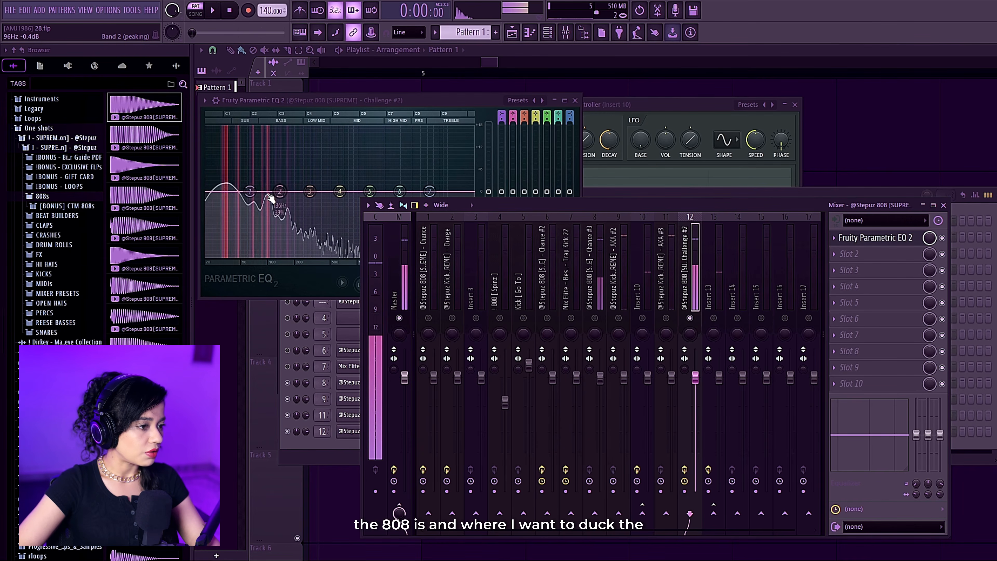
# Add Fruity Parametric EQ 2 to the Kick AKA #3 track, place it beside the 808's EQ, and compare both spectra during playback.
pyautogui.click(834, 238)
pyautogui.moveTo(848, 252)
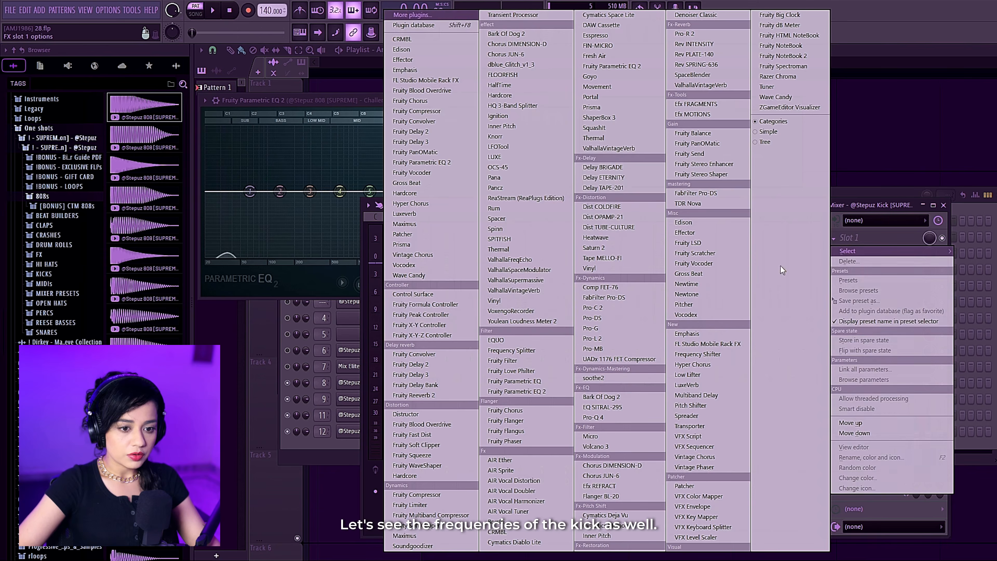
pyautogui.click(517, 391)
pyautogui.moveTo(361, 179); pyautogui.dragTo(671, 98)
pyautogui.click(449, 104)
pyautogui.press('space')
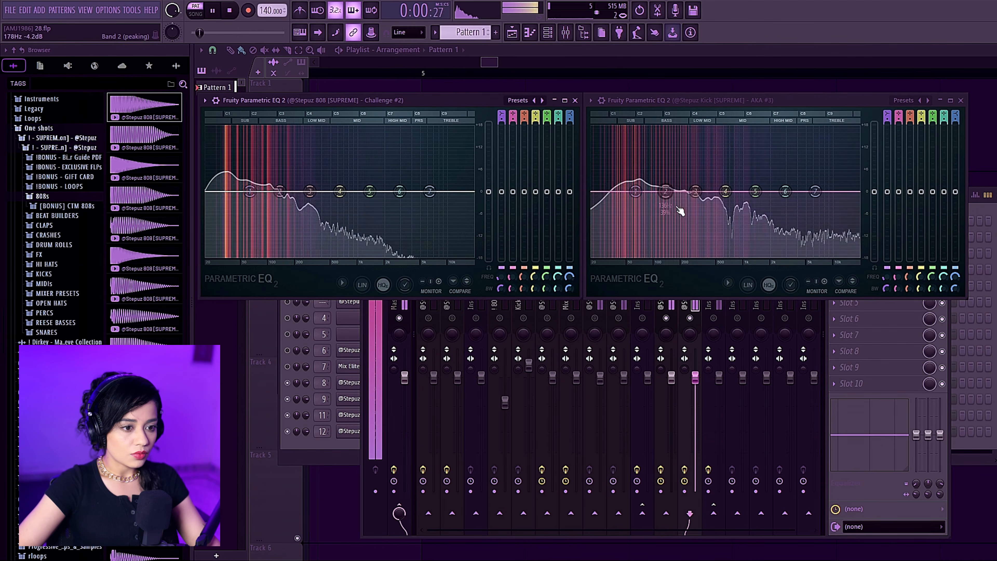
pyautogui.press('space')
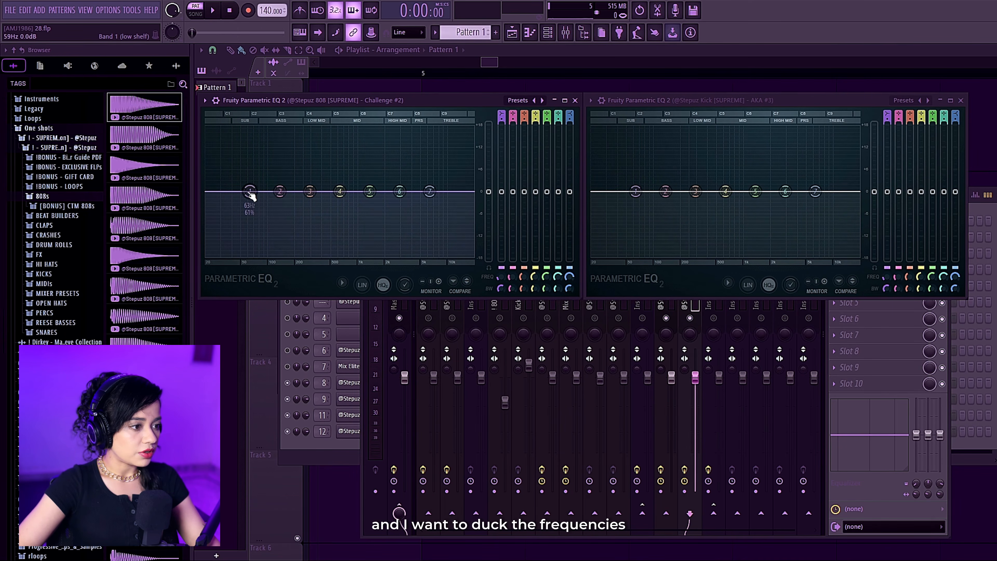
# Move band 2 of the 808's EQ to 65 Hz and link its level to Insert 13's Fruity Peak Controller - Peak with Inverted mapping.
pyautogui.moveTo(257, 198)
pyautogui.mouseDown()
pyautogui.moveTo(277, 197)
pyautogui.moveTo(248, 194)
pyautogui.moveTo(250, 206)
pyautogui.moveTo(250, 191)
pyautogui.mouseUp()
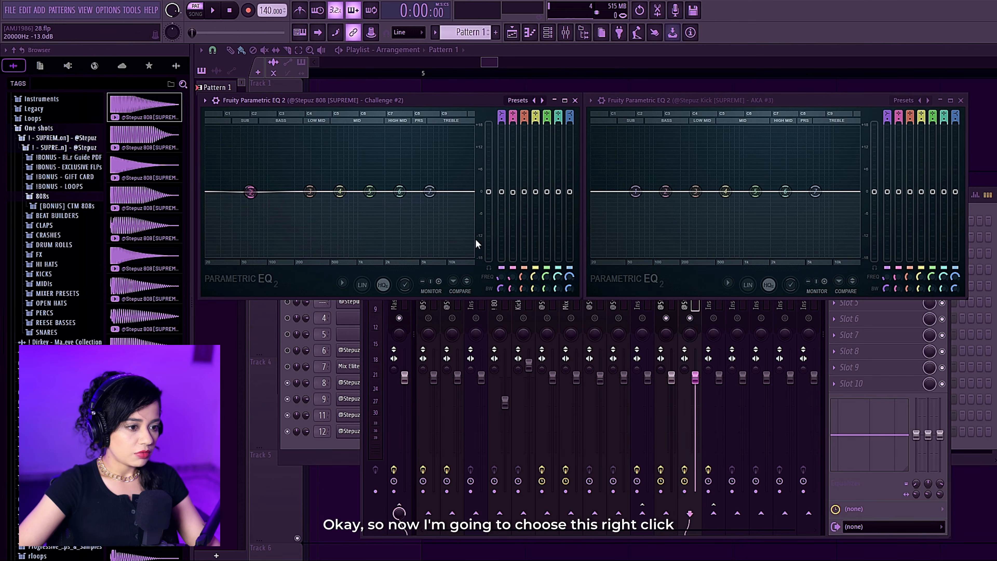
pyautogui.rightClick(514, 193)
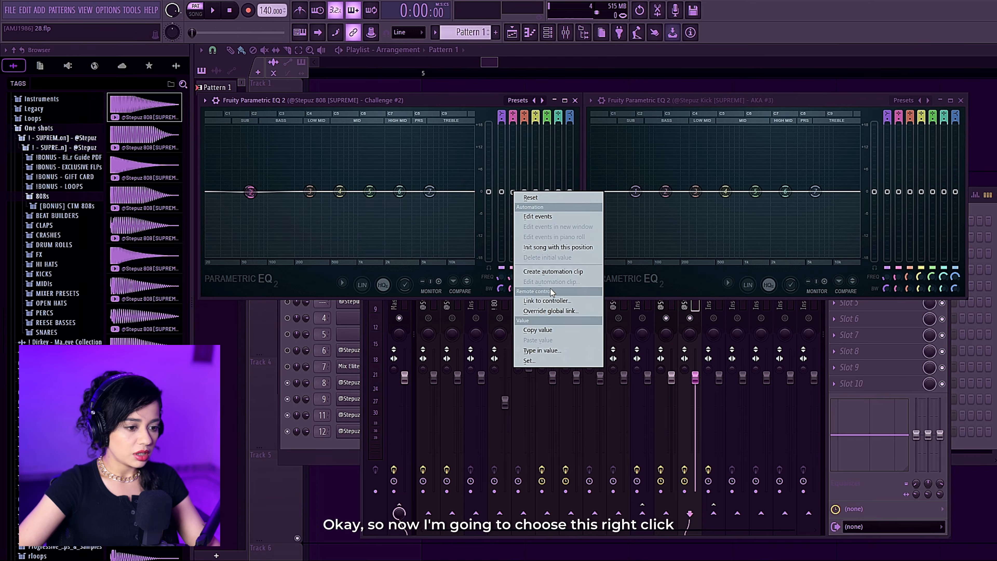
pyautogui.click(547, 300)
pyautogui.click(498, 272)
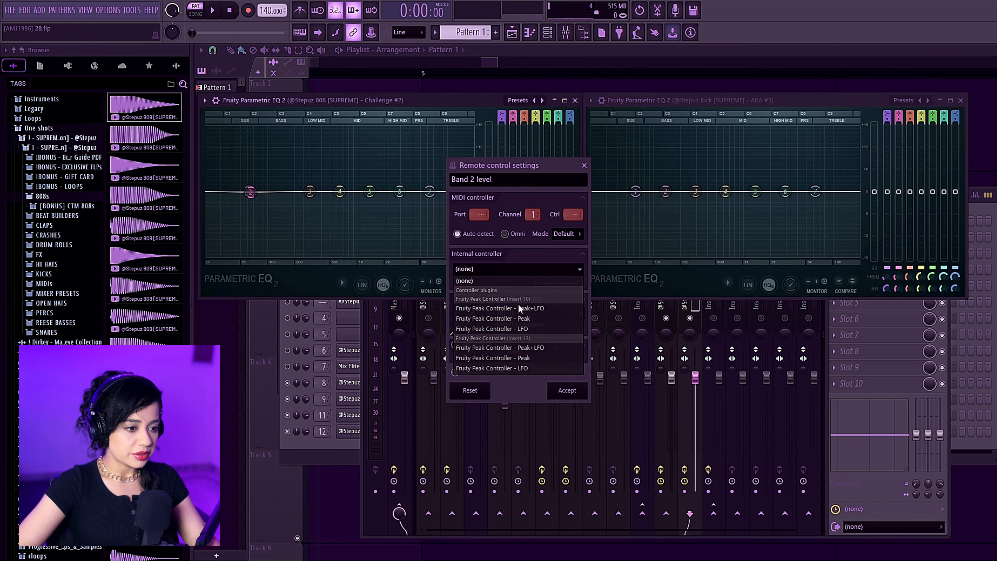
pyautogui.click(531, 359)
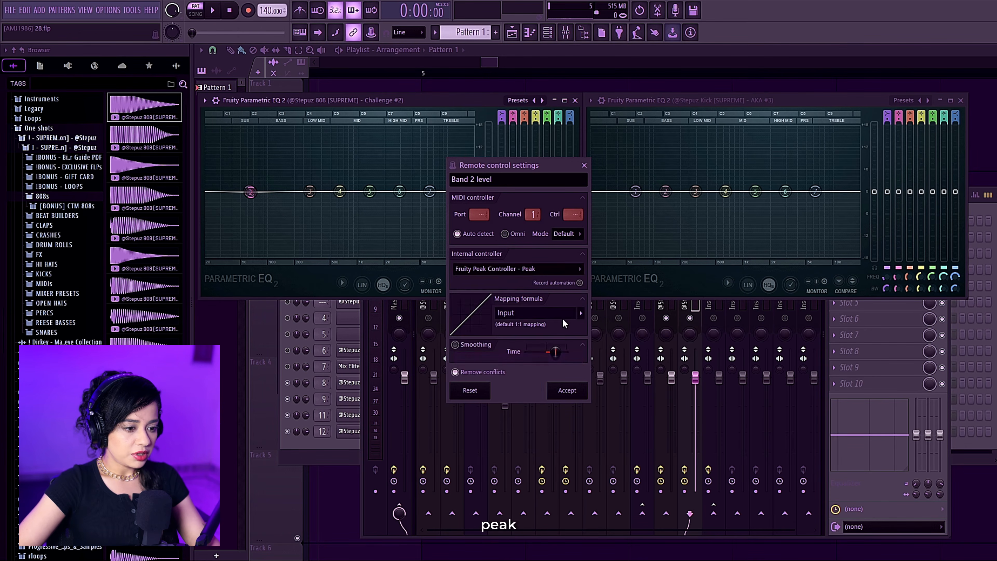
pyautogui.click(581, 313)
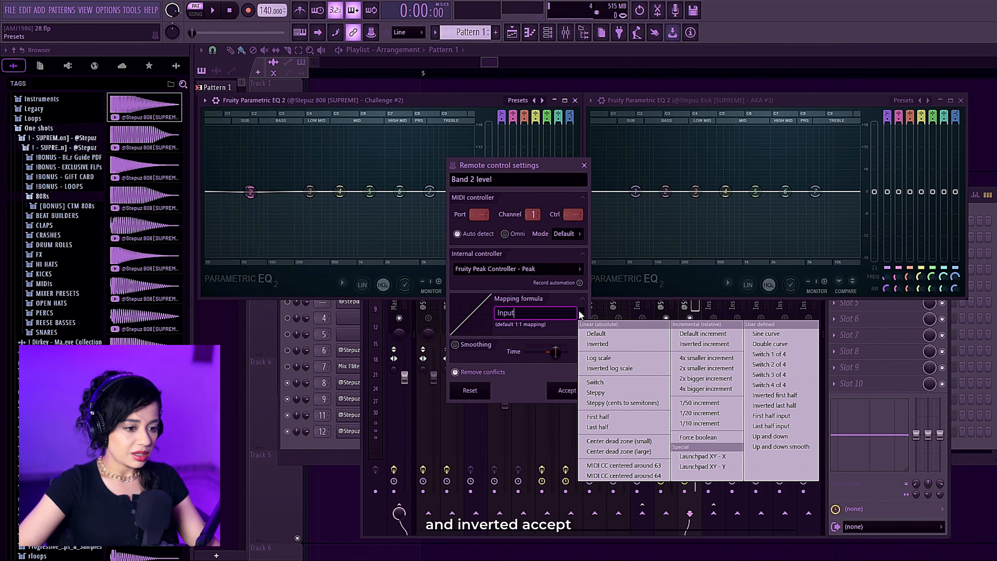
pyautogui.click(643, 349)
pyautogui.click(568, 390)
# Audition the linked EQ band, open the Fruity Peak Controller on Insert 13, and raise its Peak Base to about 50%.
pyautogui.click(815, 334)
pyautogui.click(712, 285)
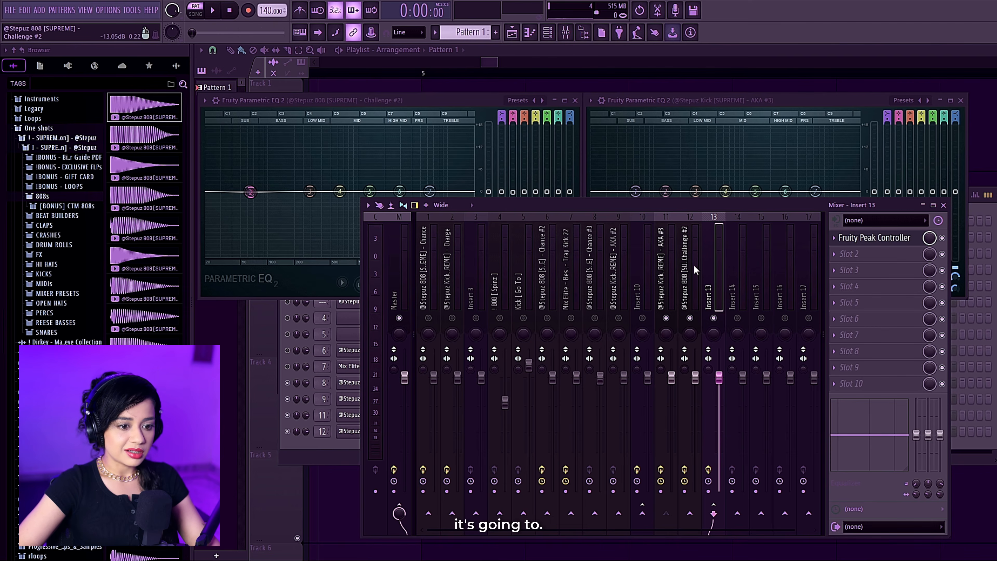
pyautogui.press('space')
pyautogui.press('space')
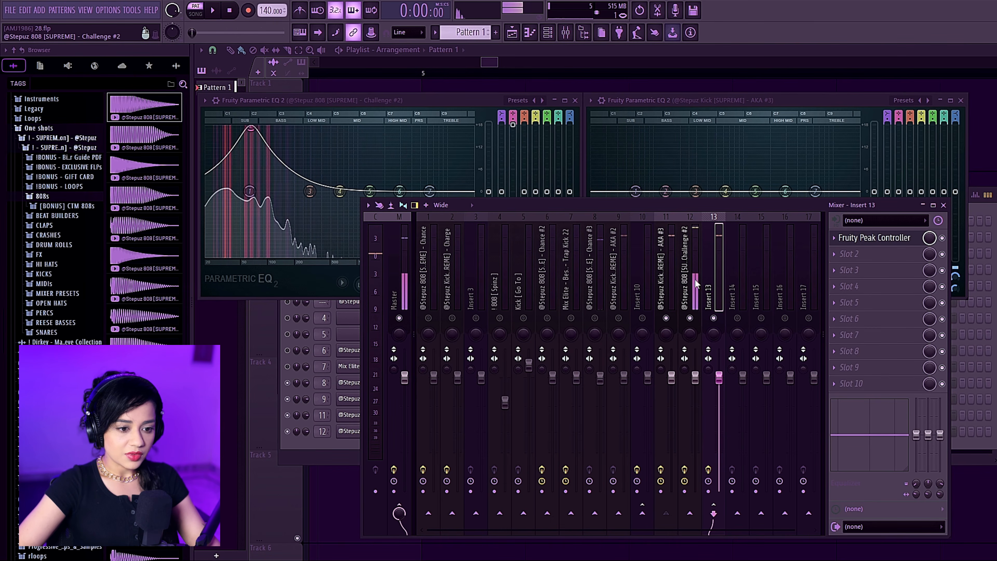
pyautogui.click(879, 239)
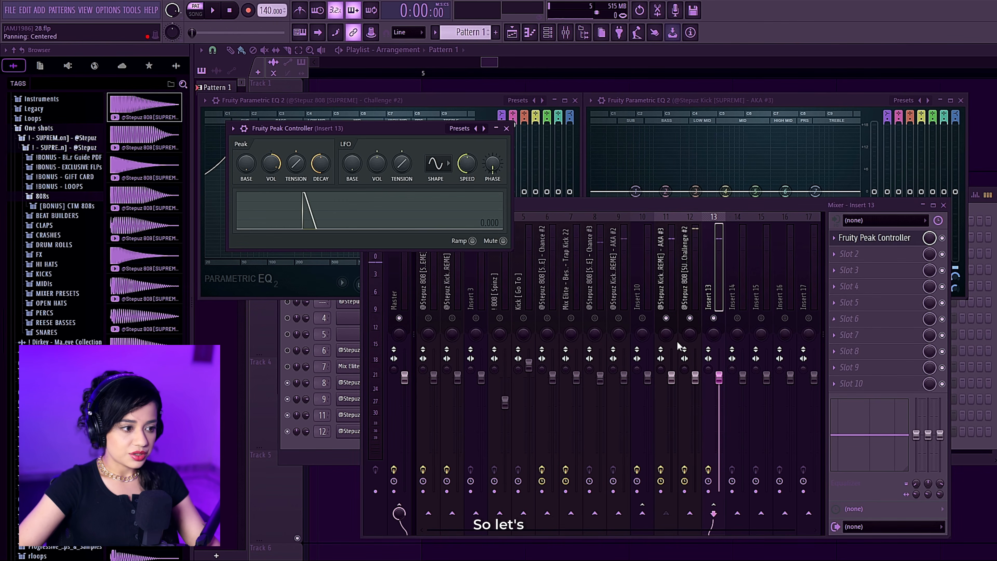
pyautogui.moveTo(323, 125); pyautogui.dragTo(517, 233)
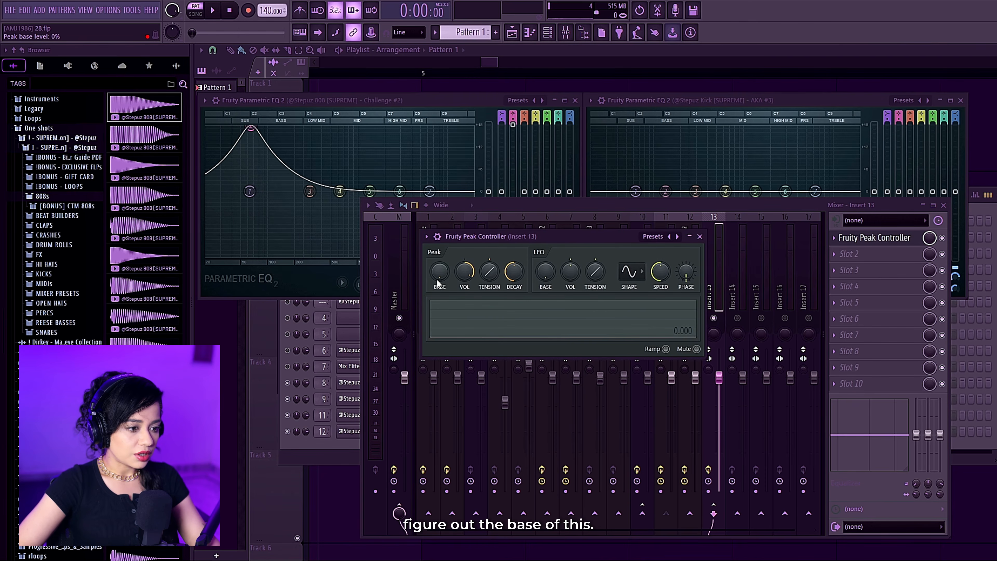
pyautogui.moveTo(439, 271); pyautogui.dragTo(439, 257)
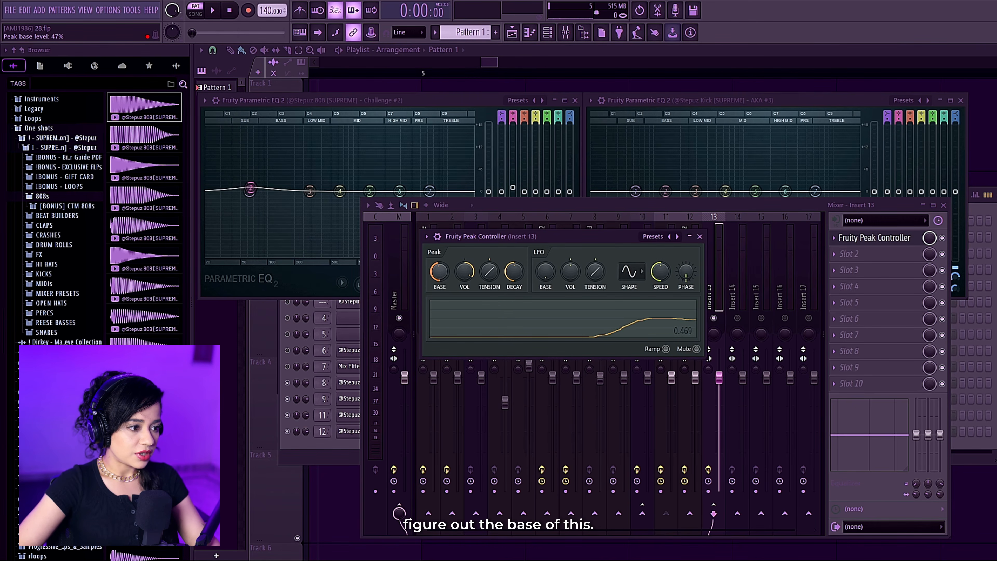
# Set the Insert 13 Peak Controller's Peak Vol to 41%, auditioning how deeply the 808's lows duck.
pyautogui.press('space')
pyautogui.press('space')
pyautogui.moveTo(464, 271); pyautogui.dragTo(465, 287)
pyautogui.press('space')
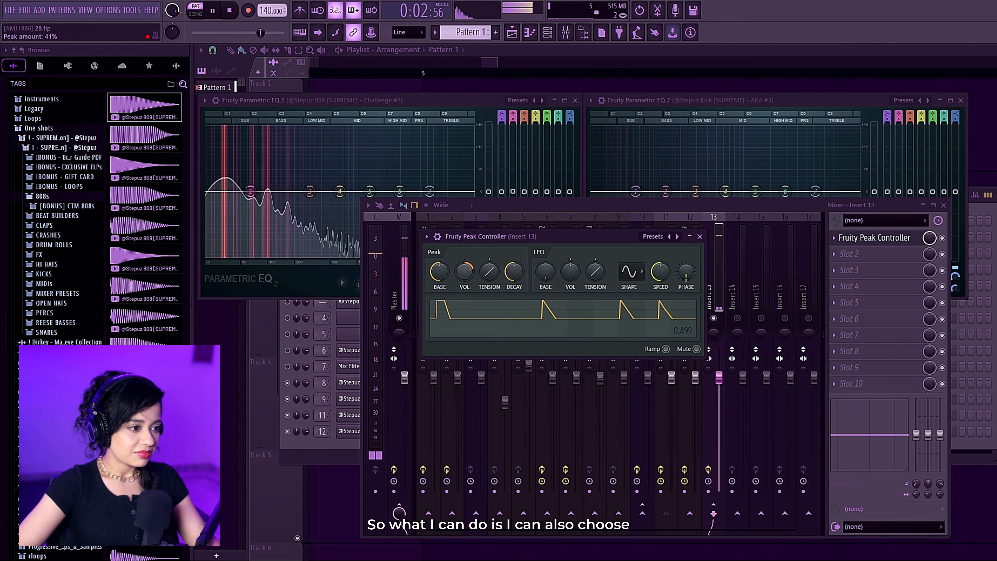
# Try narrower and broader bandwidths for band 2 of the 808's EQ during playback, setting it to about 69%.
pyautogui.click(265, 195)
pyautogui.press('space')
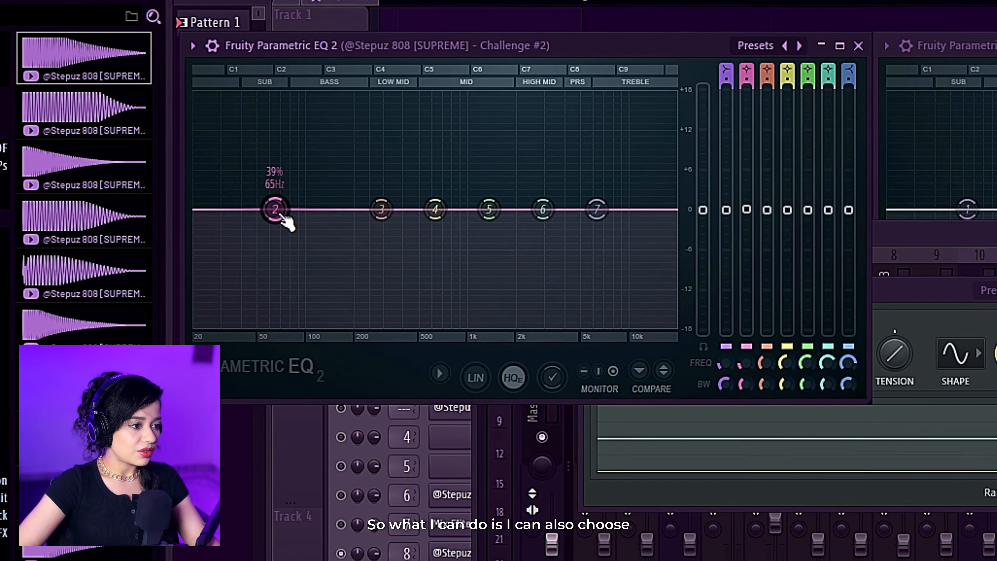
pyautogui.scroll(-2, 253, 194)
pyautogui.press('space')
pyautogui.scroll(9, 284, 218)
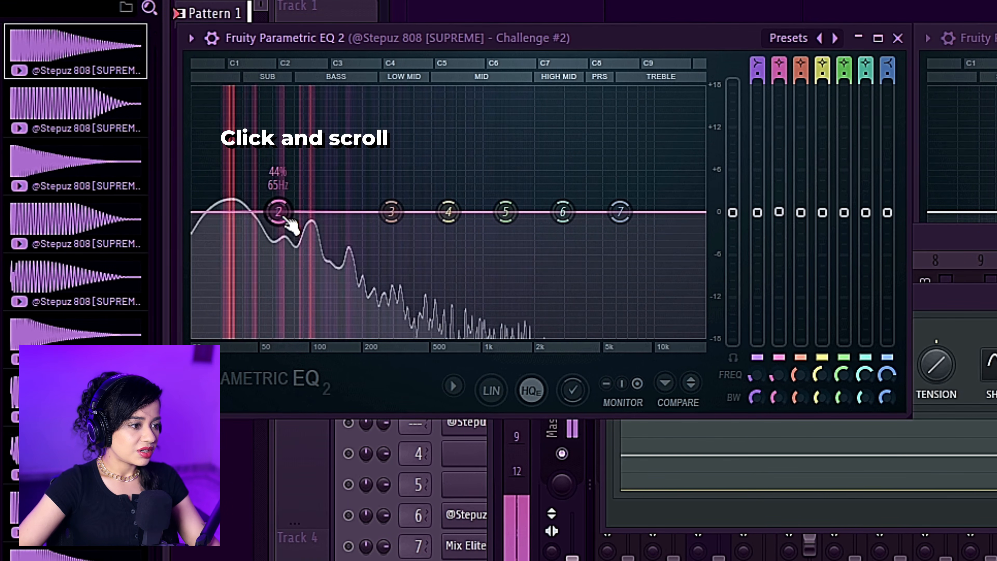
pyautogui.scroll(2, 292, 225)
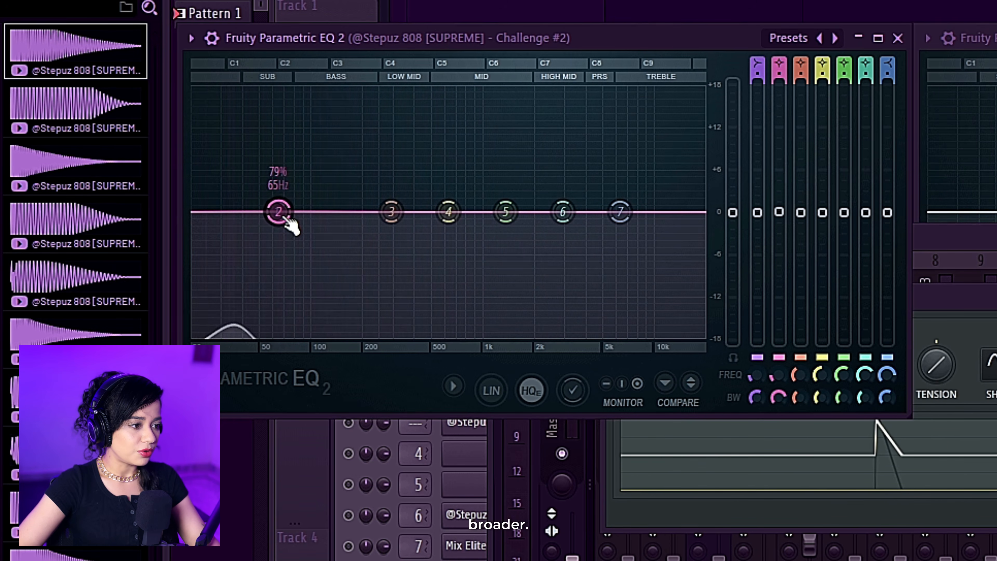
pyautogui.scroll(-2, 284, 218)
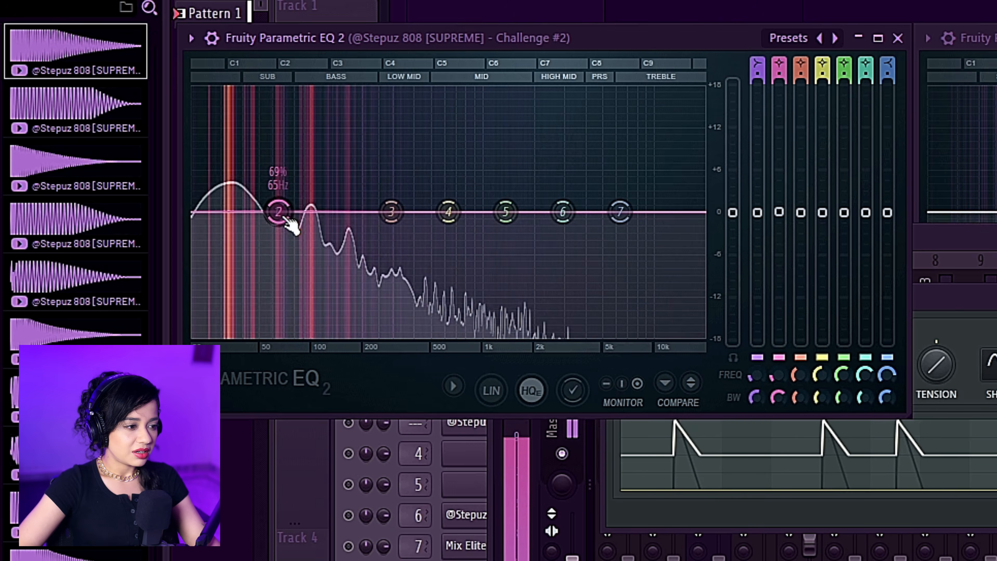